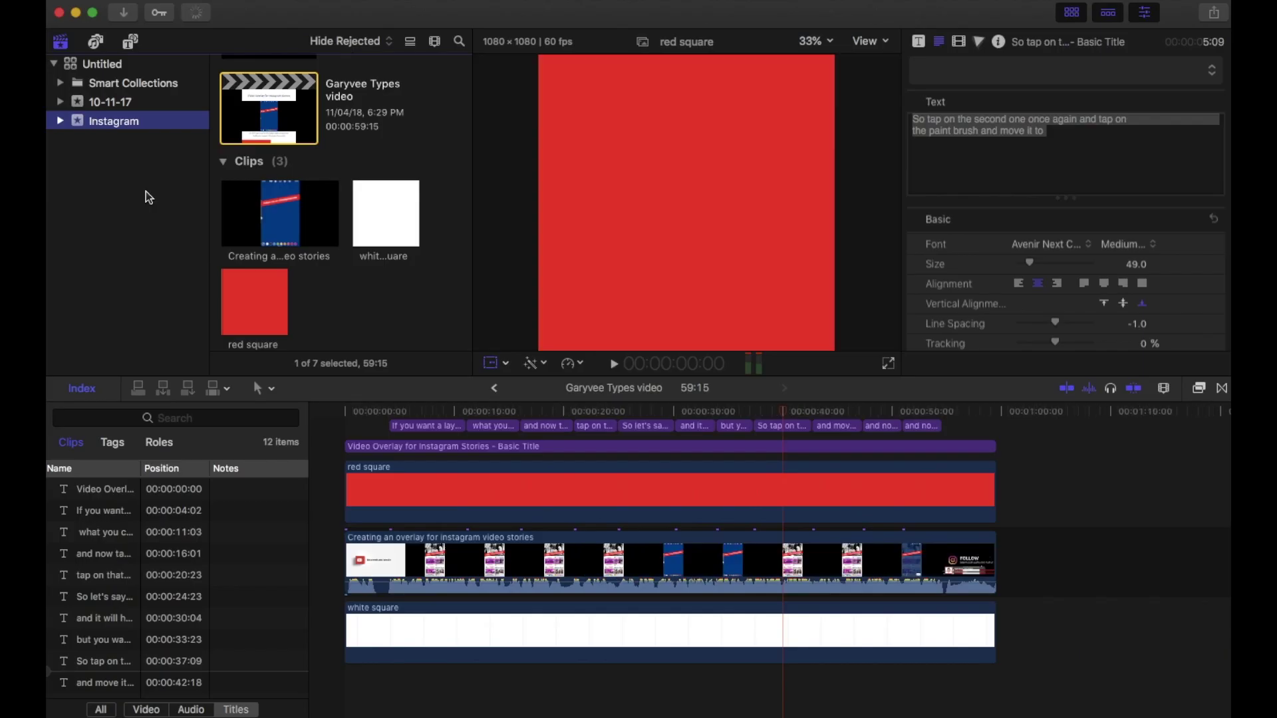
- Create an event named 'GAryvee Kinda Video' in the Untitled library, without a new project
right_click(146, 191)
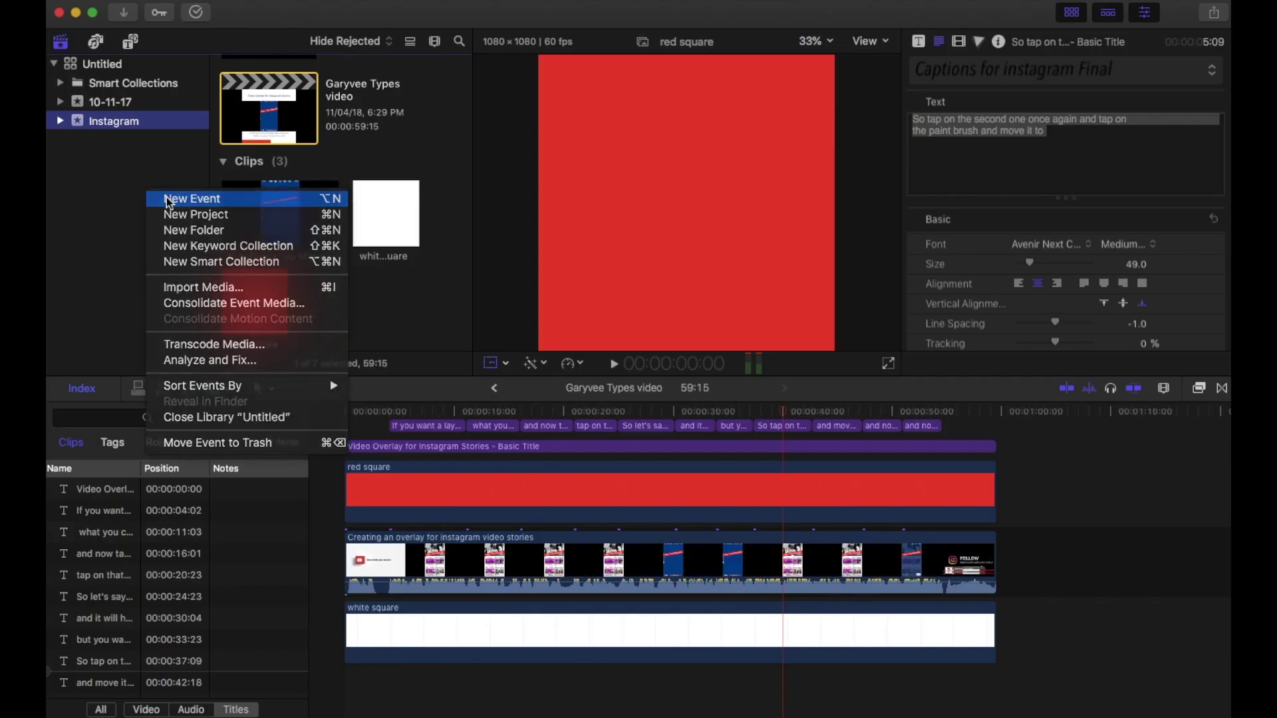
left_click(169, 198)
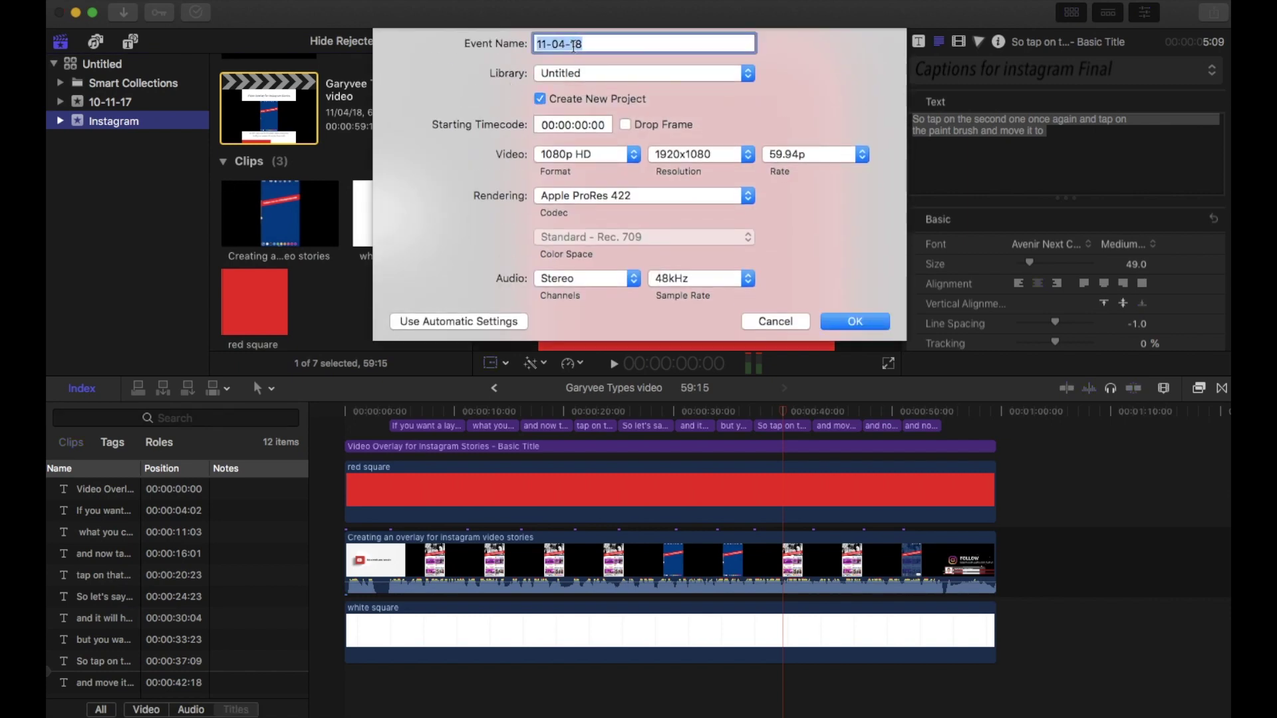
type("GAryvee Kinda Video")
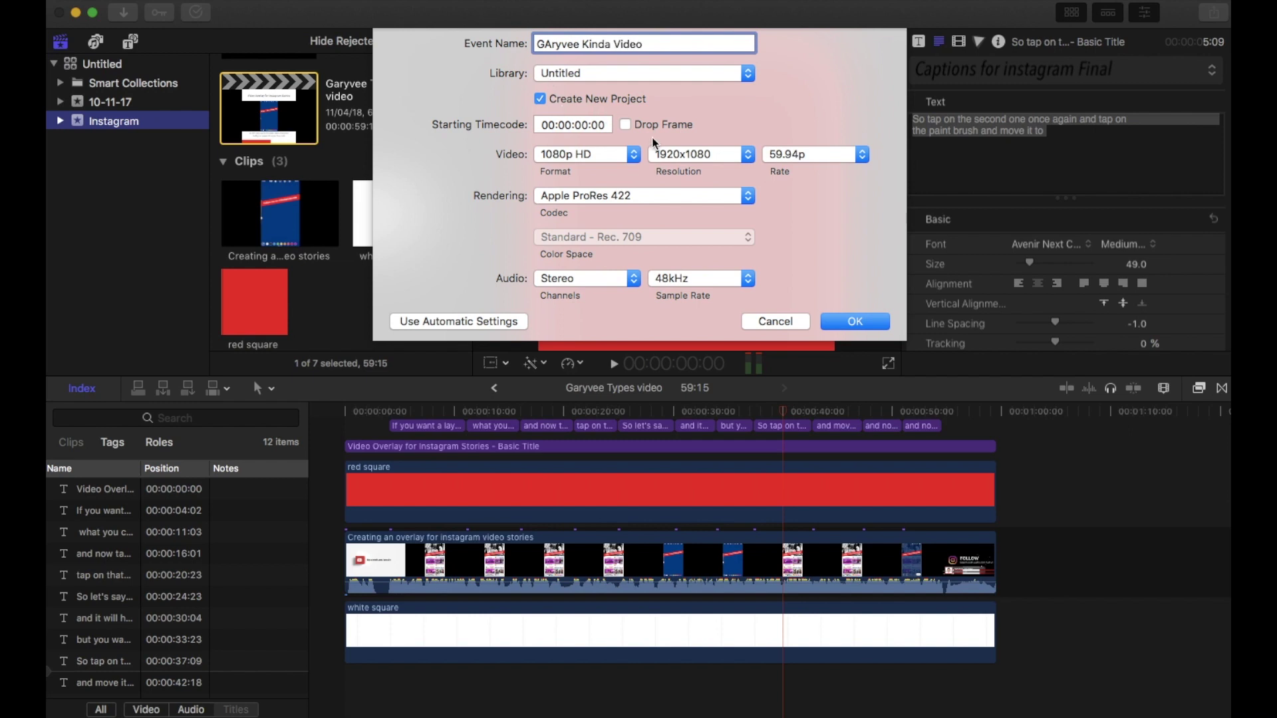
left_click(540, 99)
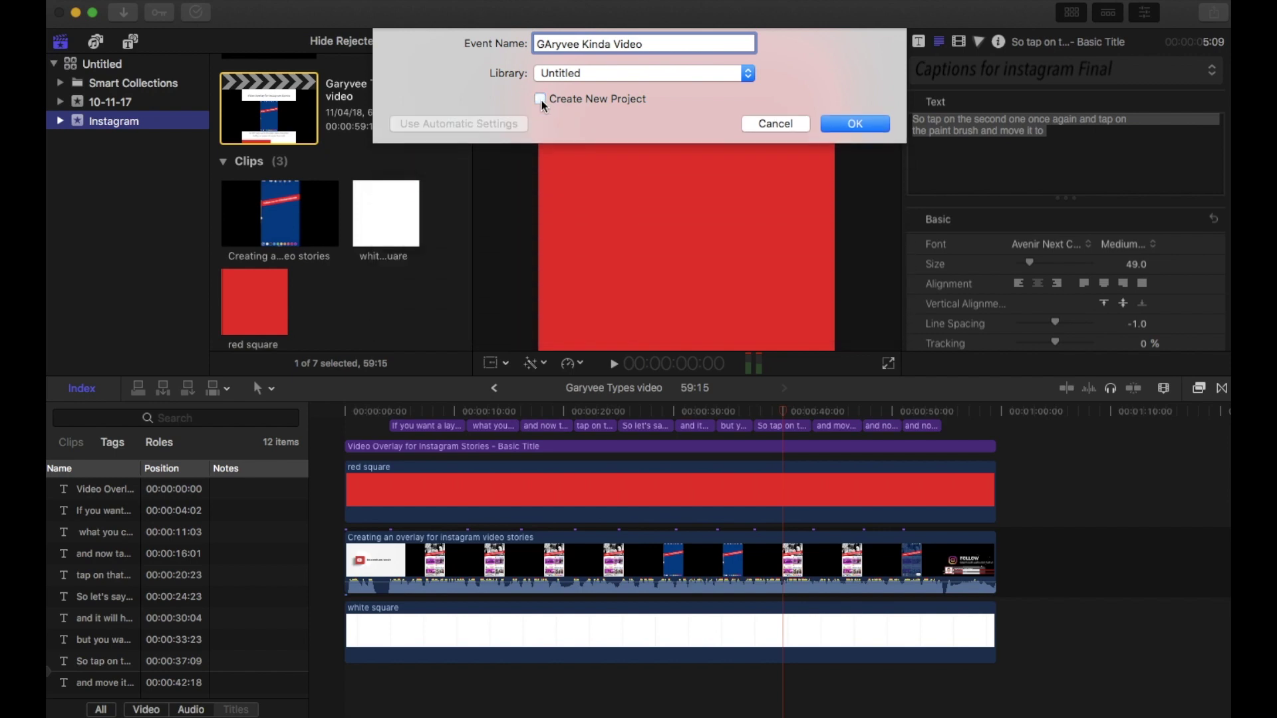
left_click(828, 125)
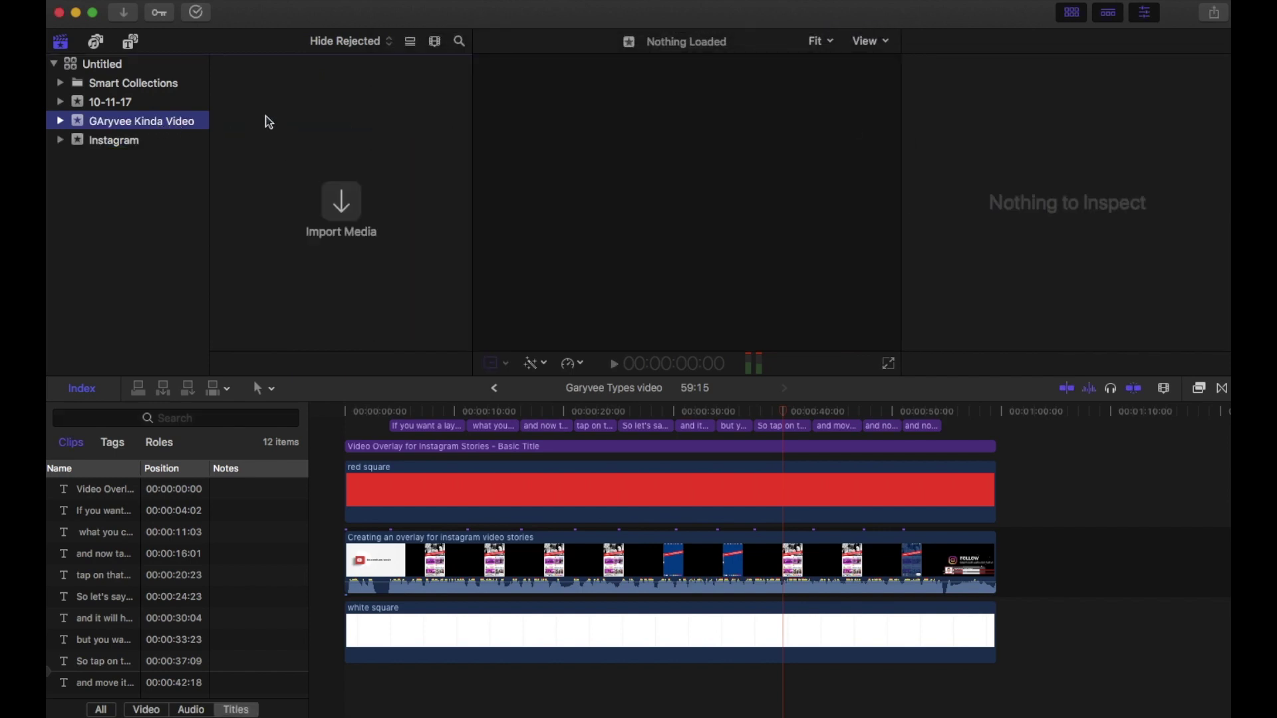
- Create the 'Progress Bar Video' project in the event with a custom 1080×1080 format
right_click(174, 123)
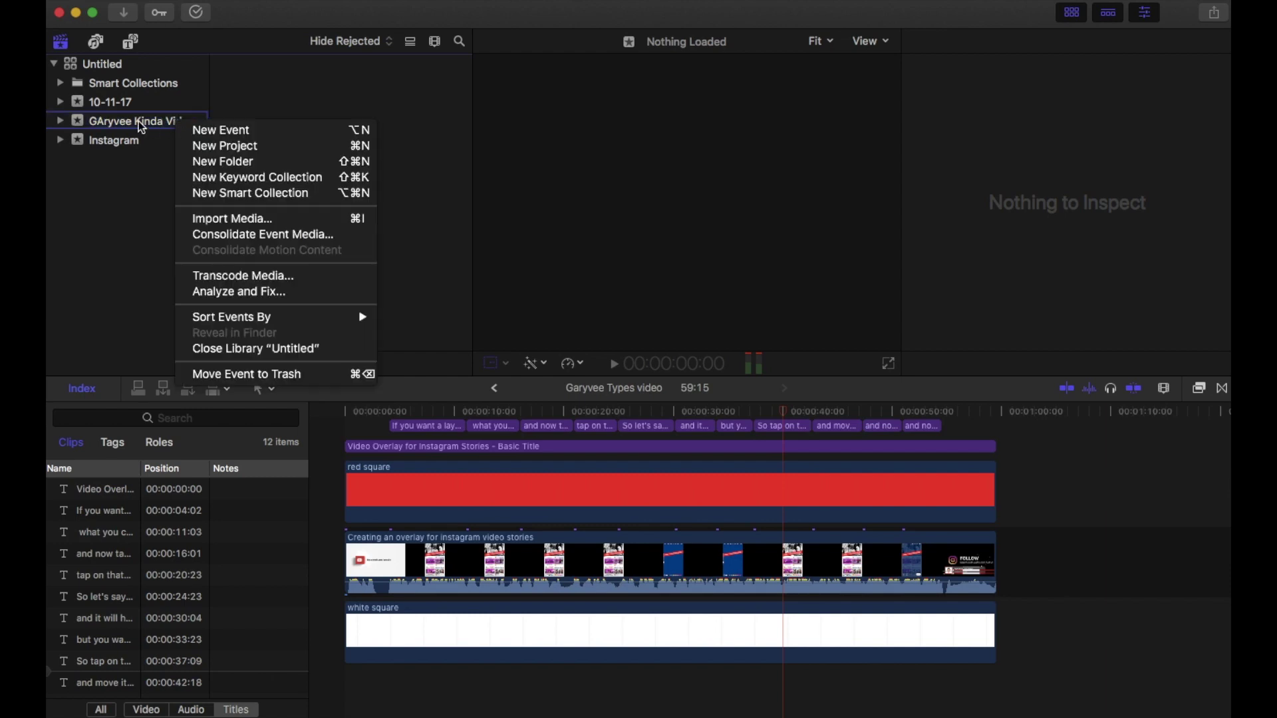
left_click(227, 146)
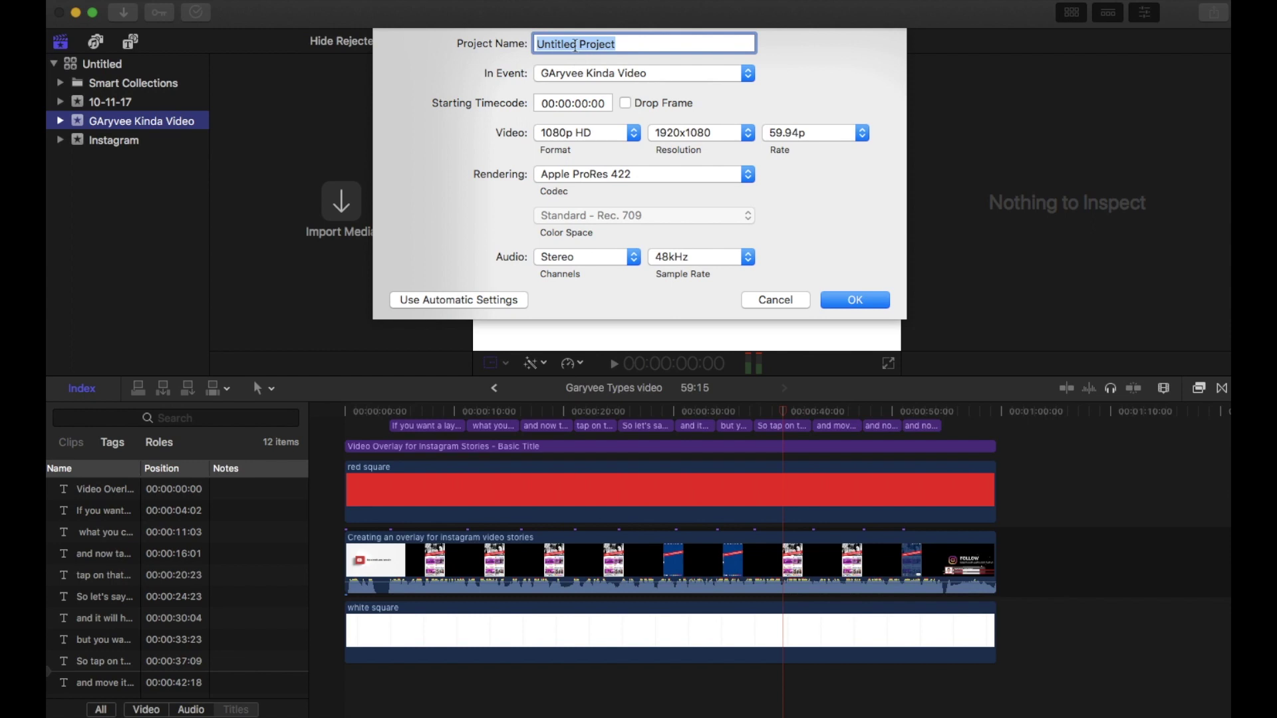
type("Progress Bar Video")
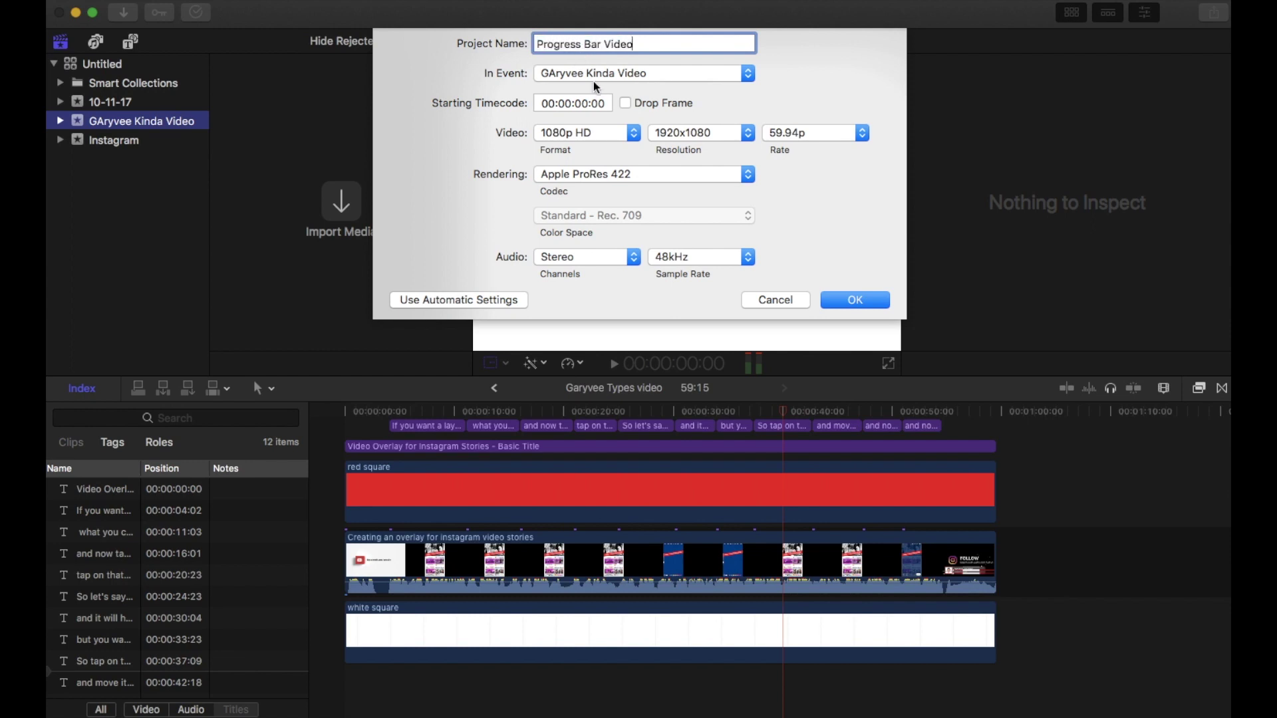
left_click(585, 134)
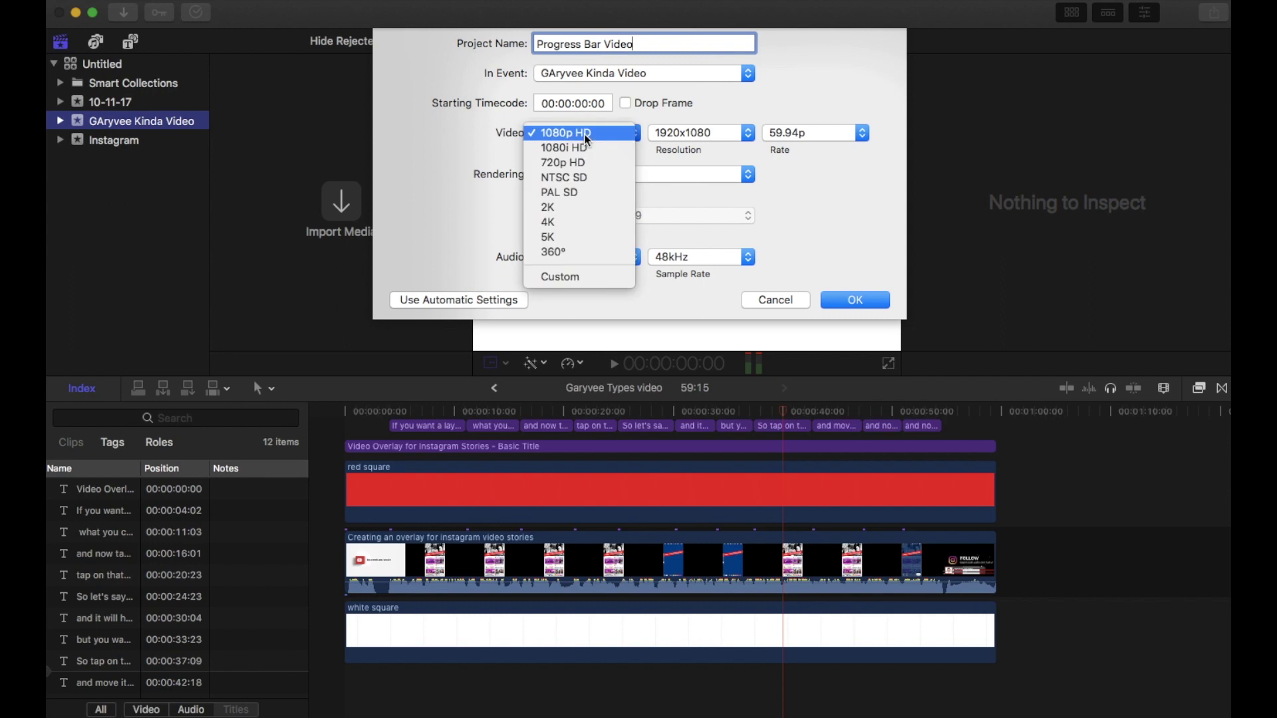
left_click(560, 277)
type("1080")
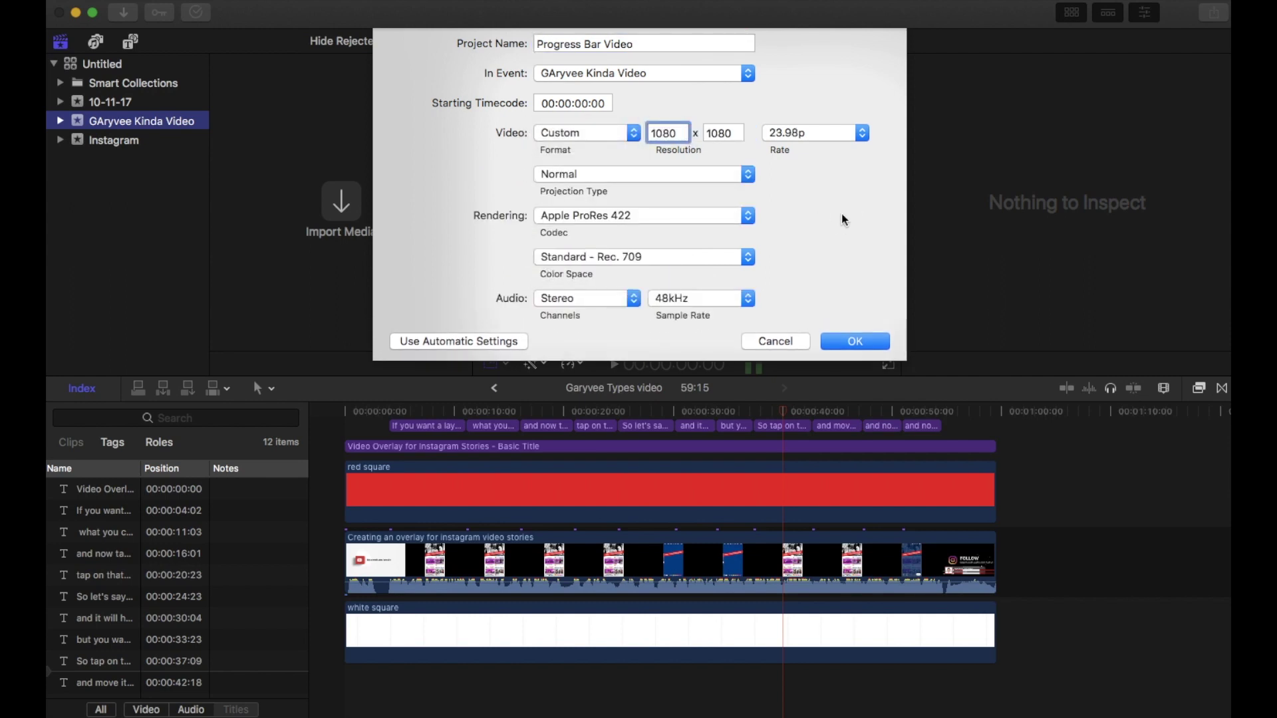
left_click(849, 340)
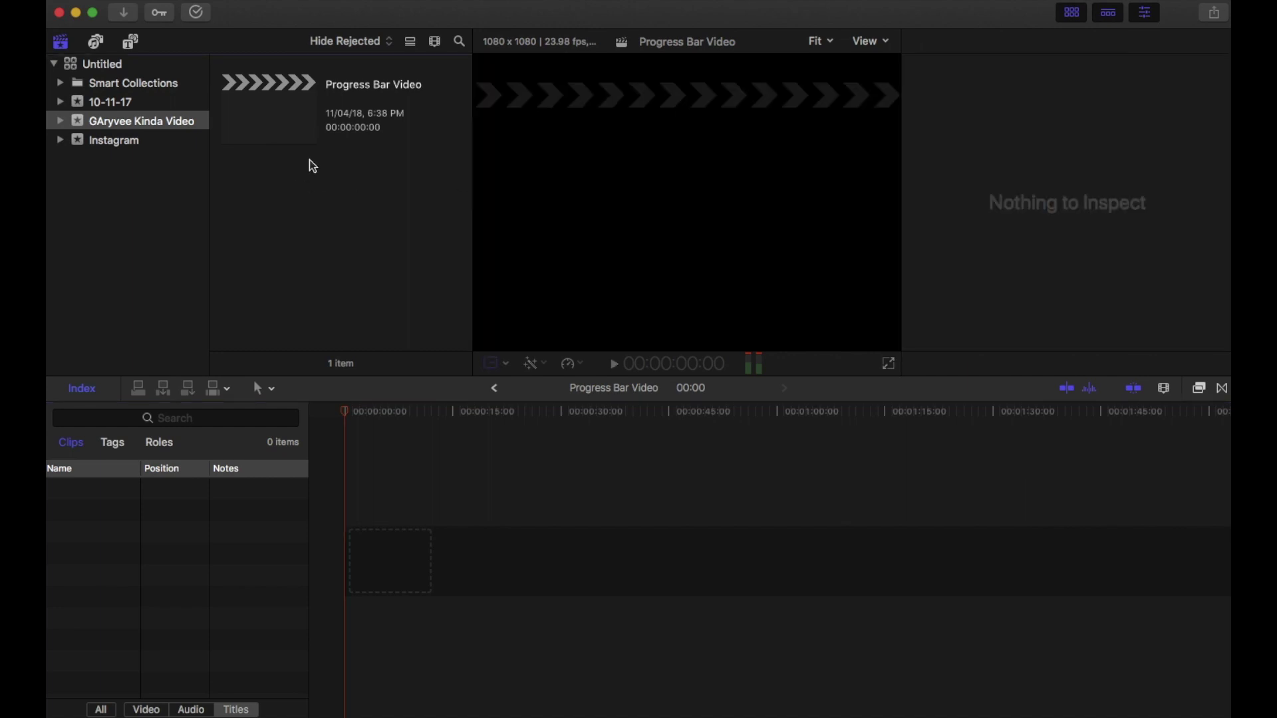
- Import the 'ONE BOOK that CHANGED my LIFE' clip from Downloads into the event
right_click(338, 254)
left_click(361, 258)
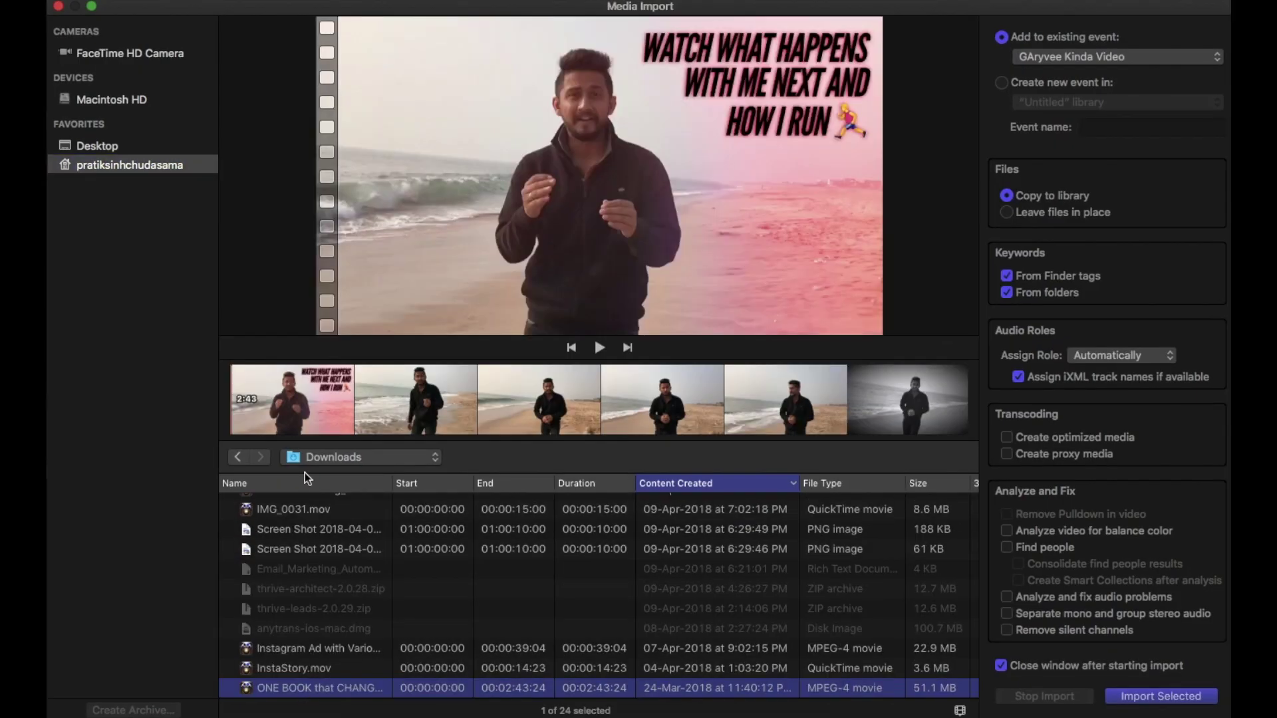
left_click(299, 508)
left_click(302, 687)
key("Return")
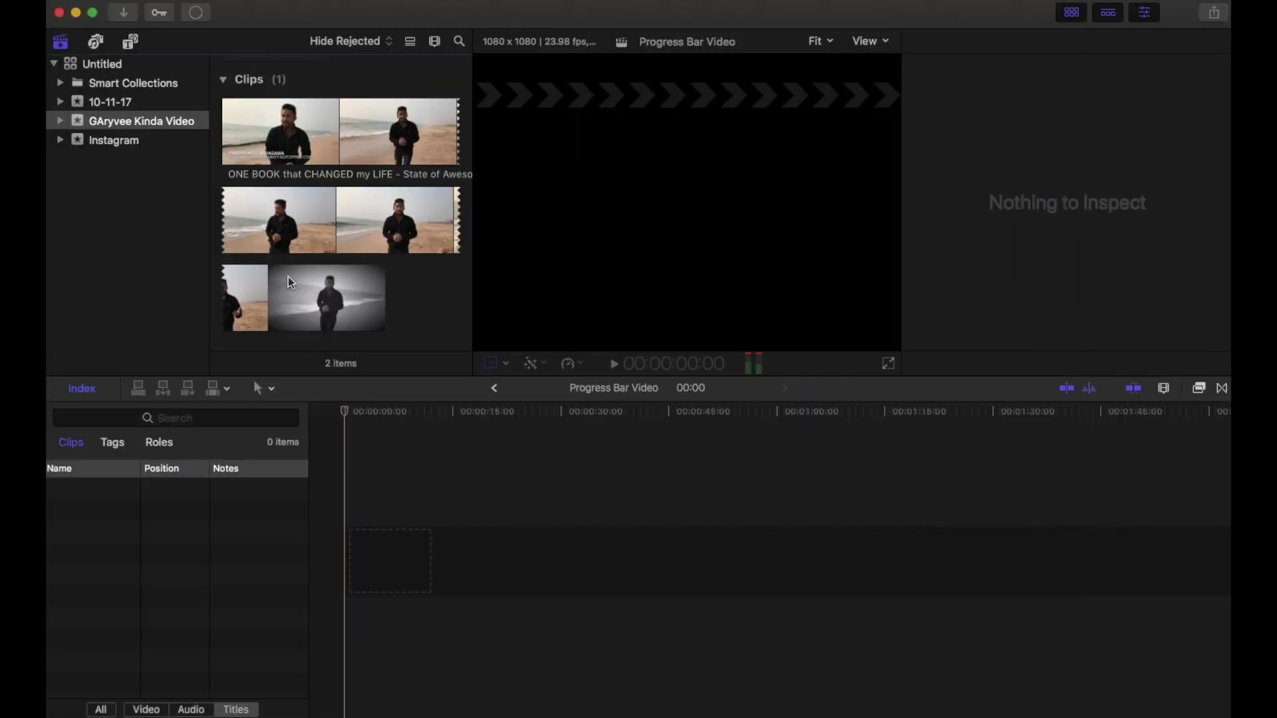
- Add the ONE BOOK clip to the Progress Bar Video timeline and return the playhead to 00:00
left_click(367, 268)
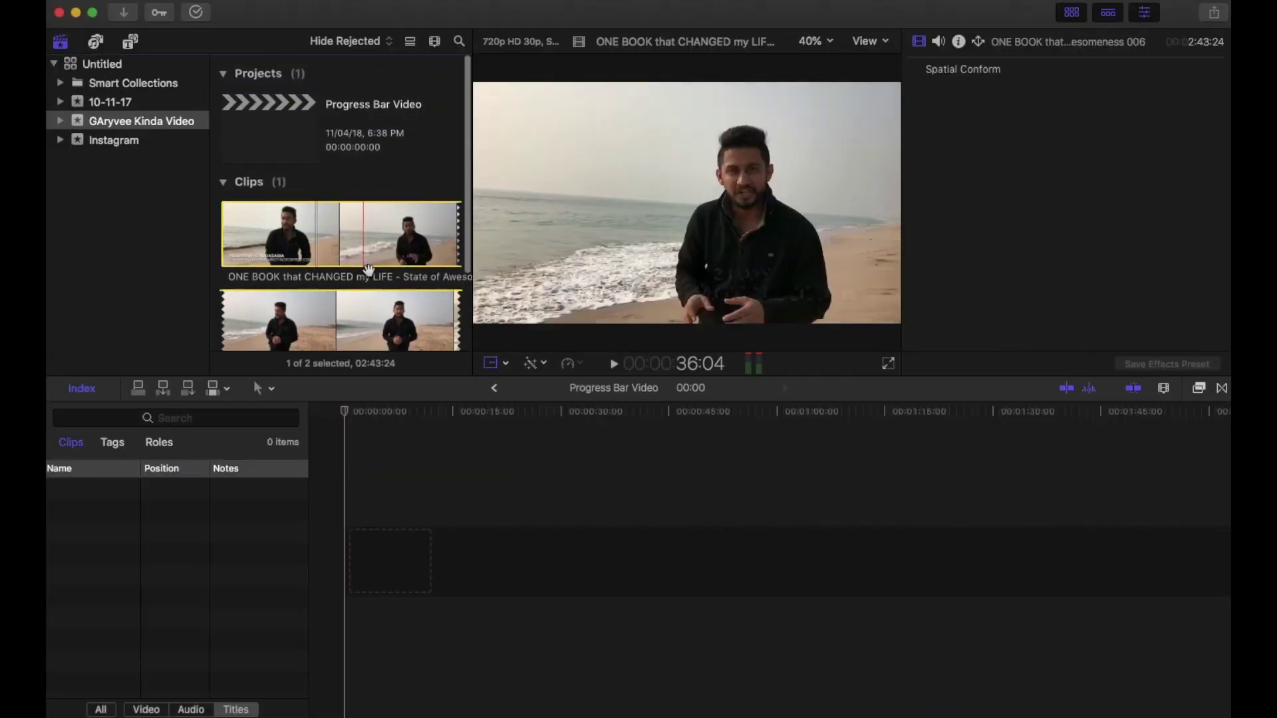
scroll(352, 252, "down", 3)
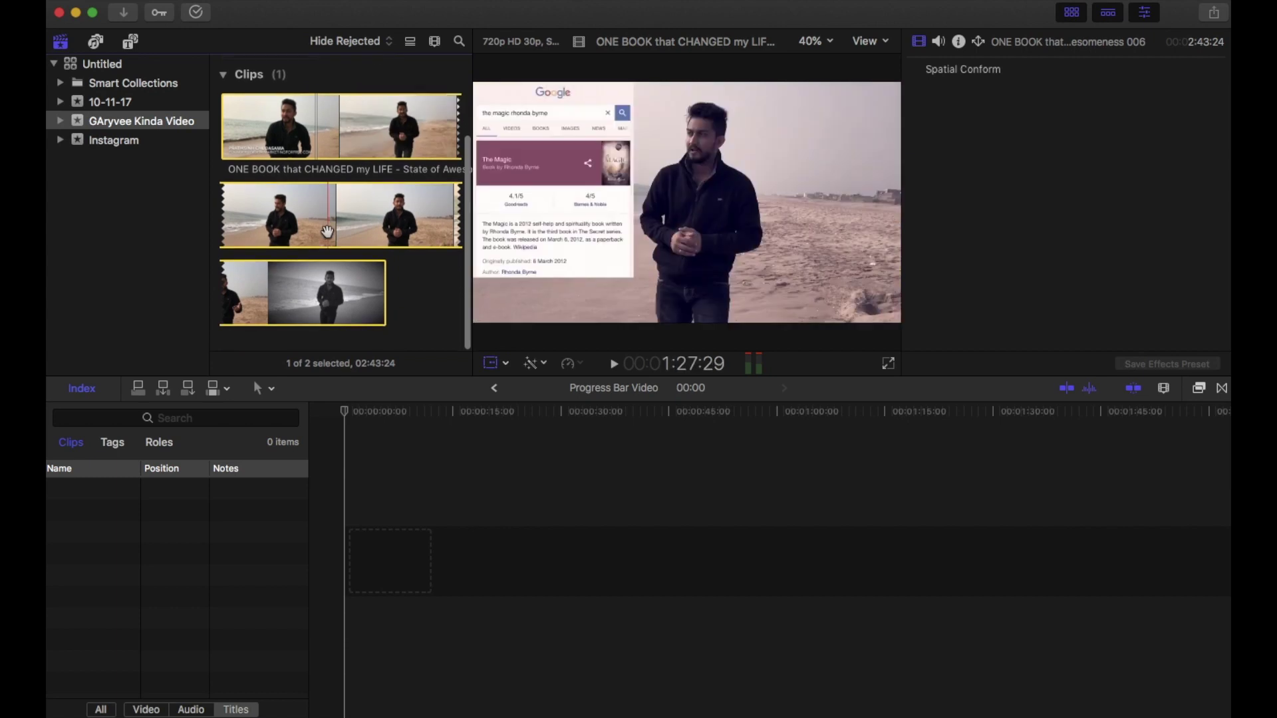
left_click_drag(313, 218, 416, 544)
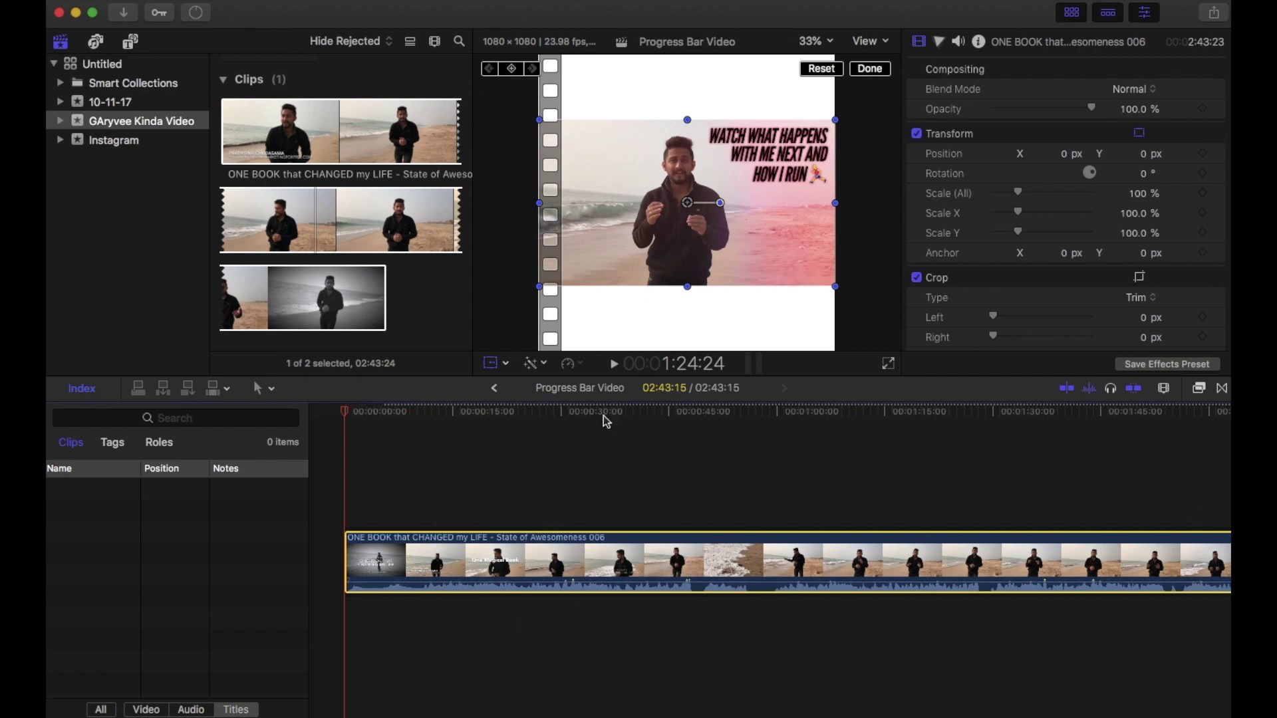
left_click(383, 232)
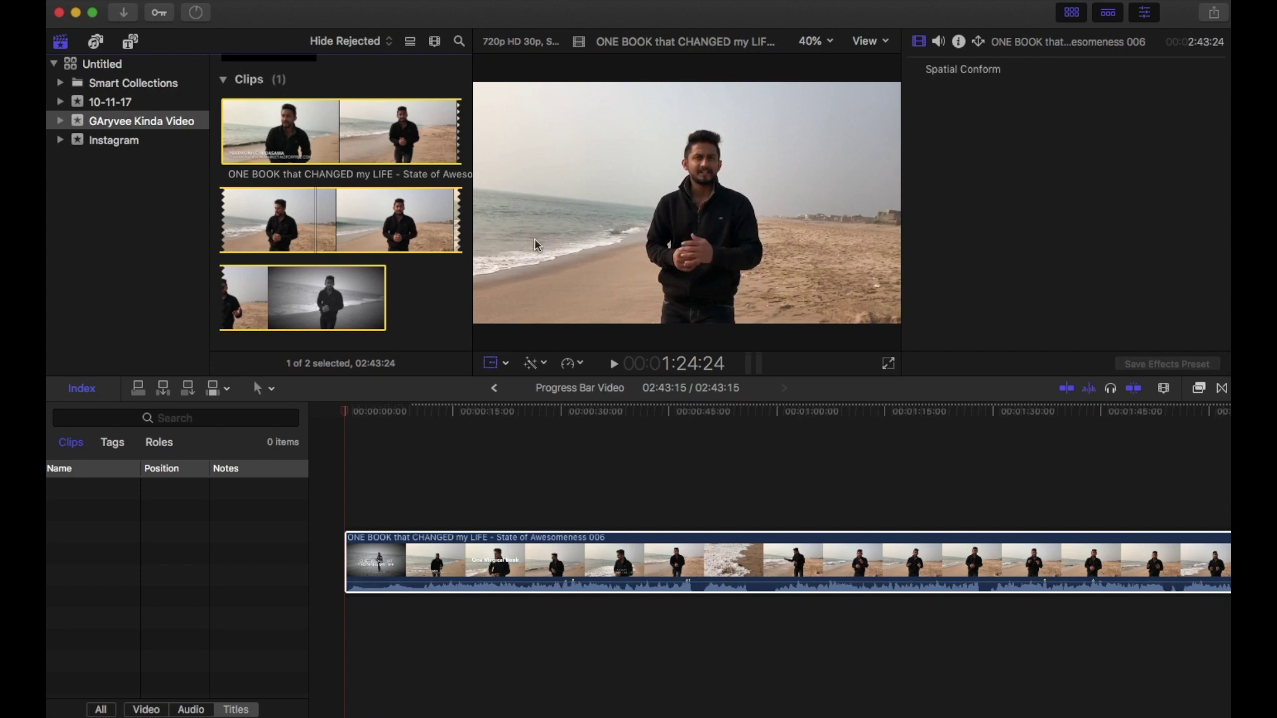
left_click(481, 478)
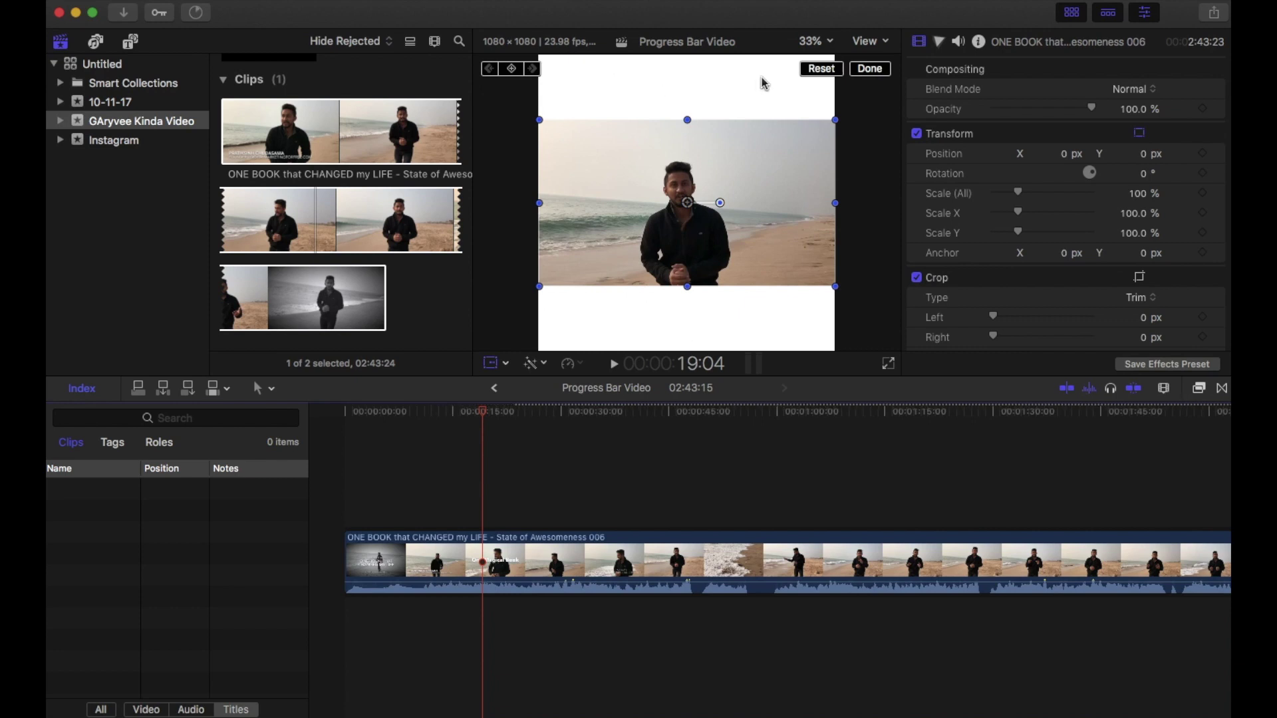
left_click_drag(483, 411, 346, 420)
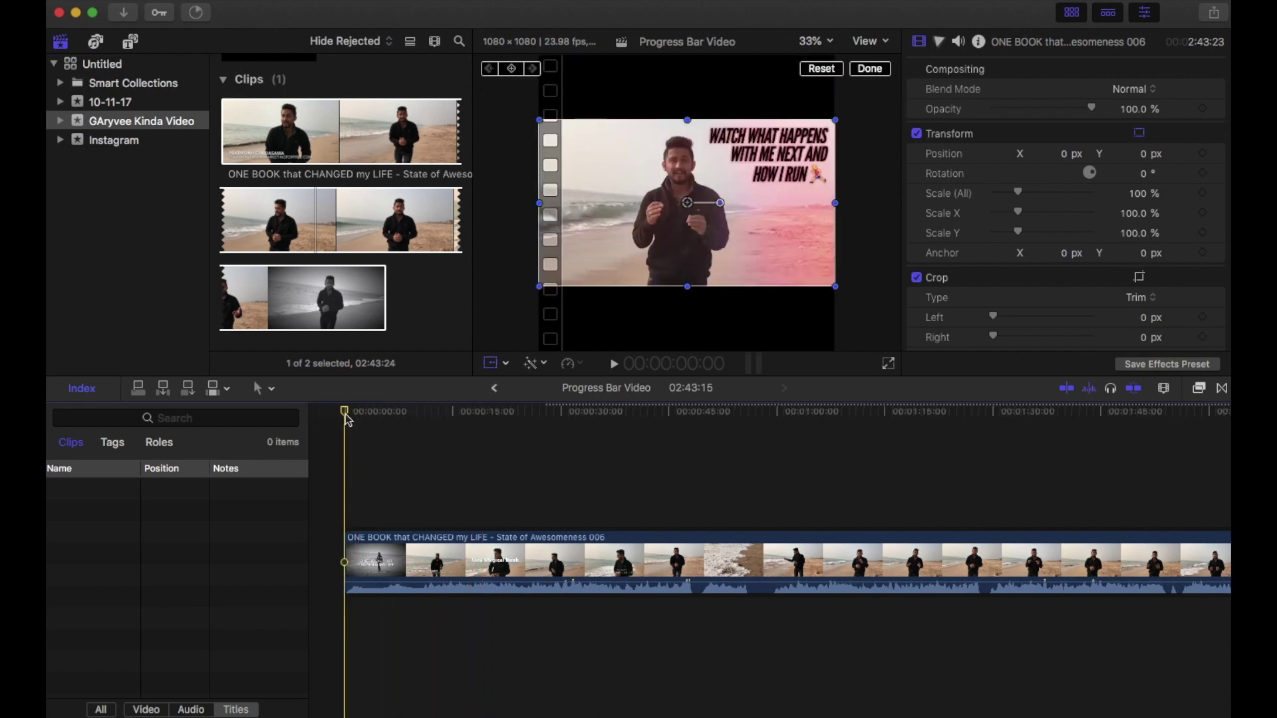
- Connect a Basic Title from Titles and Generators at the start of the project
left_click(128, 44)
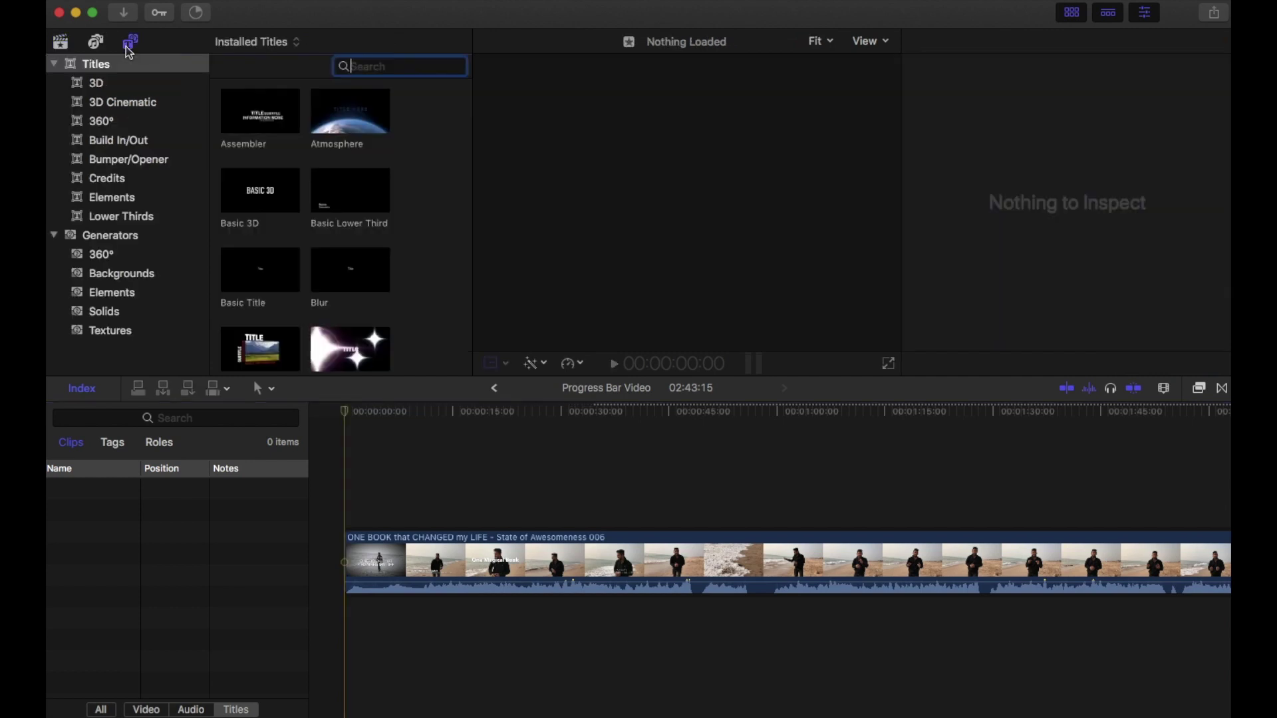
scroll(286, 256, "down", 3)
left_click(251, 148)
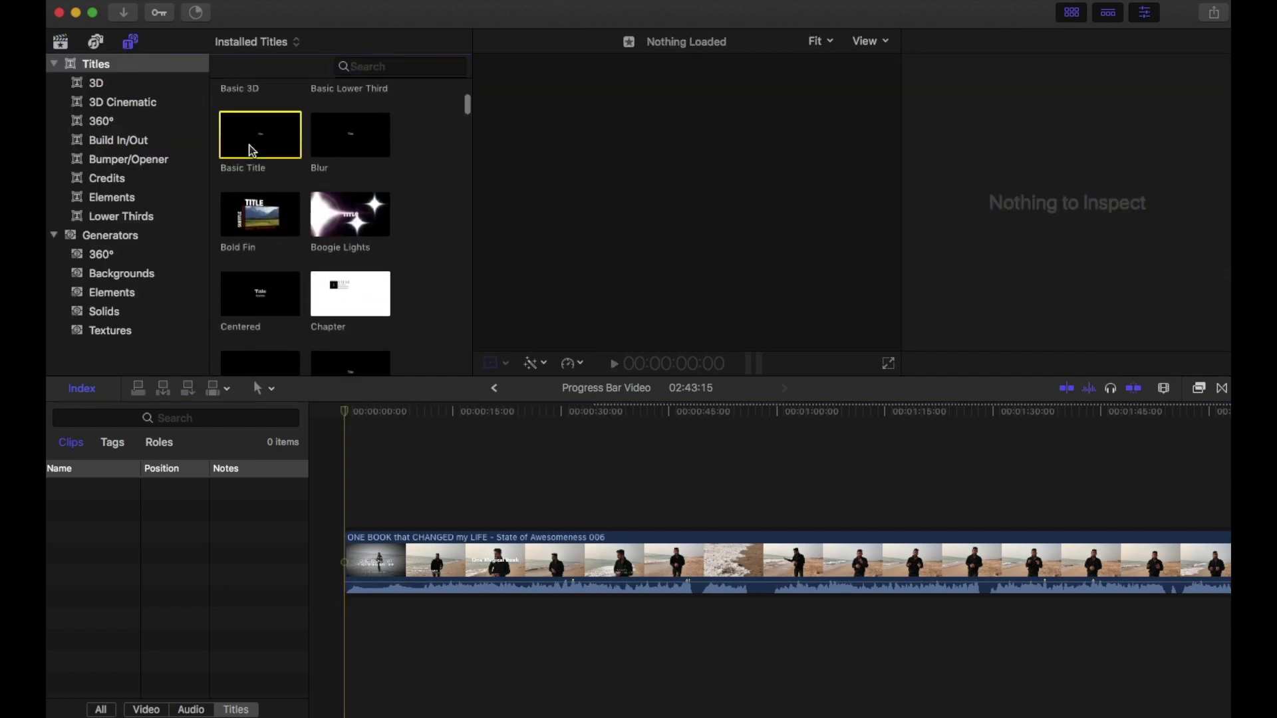
key("q")
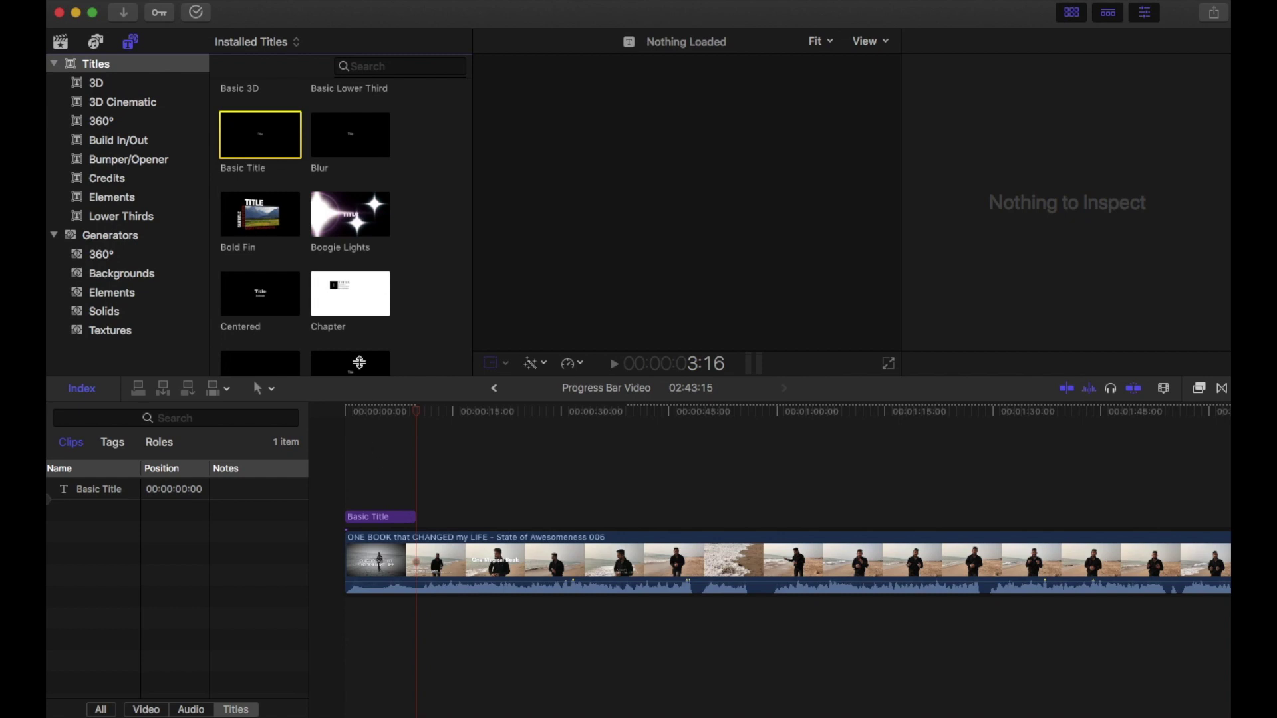
- Lengthen the Basic Title clip to about 13 seconds (13:19)
left_click(377, 520)
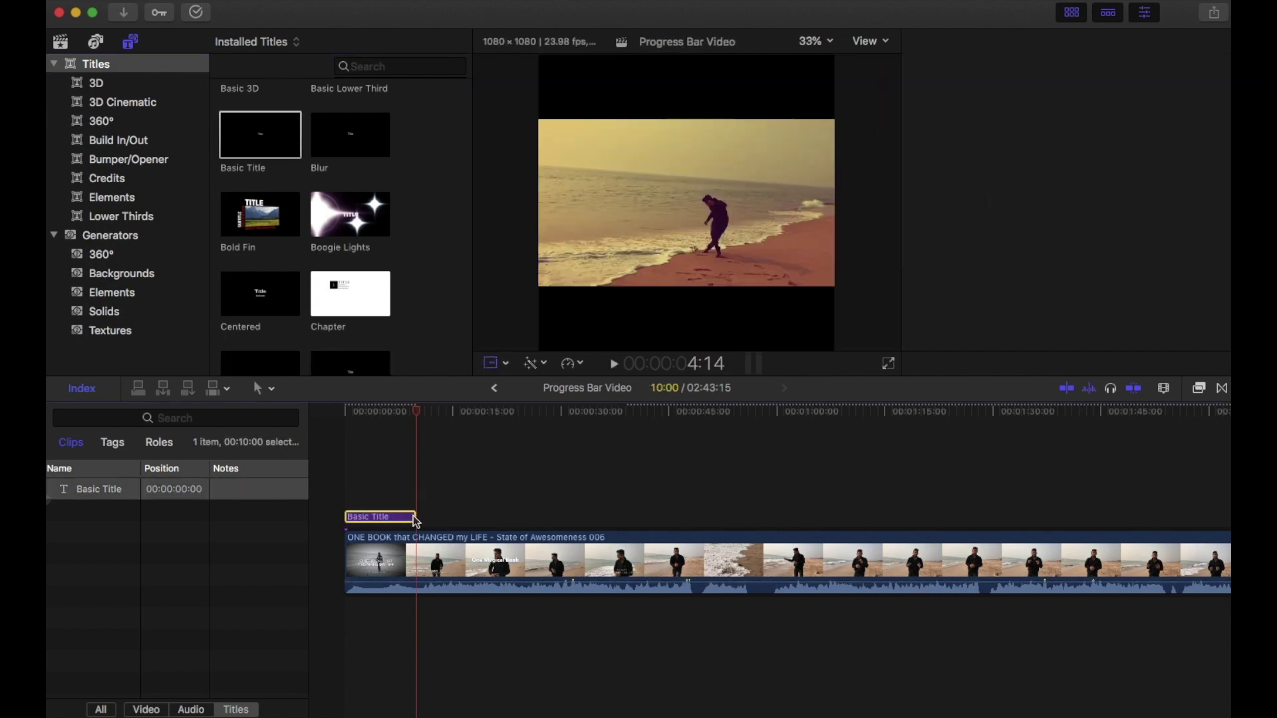
mouse_move(419, 522)
left_mouse_down()
mouse_move(580, 516)
mouse_move(442, 516)
left_mouse_up()
left_click(399, 516)
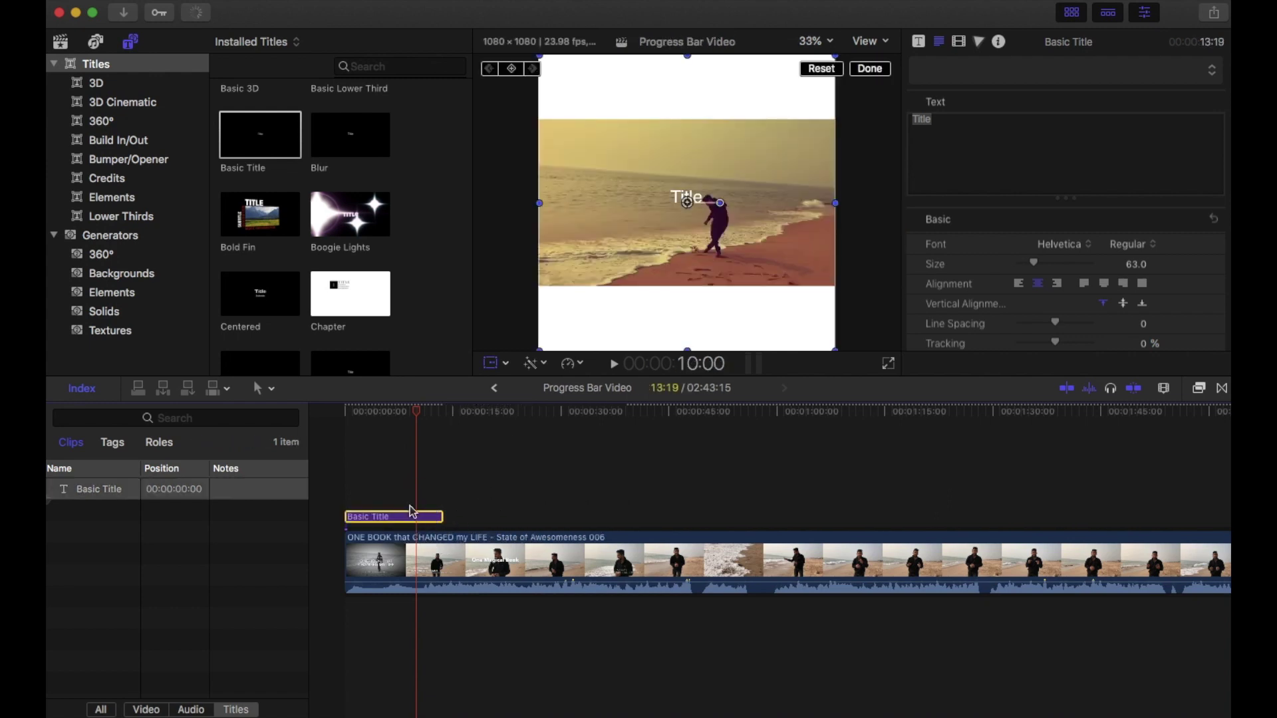
left_click(957, 109)
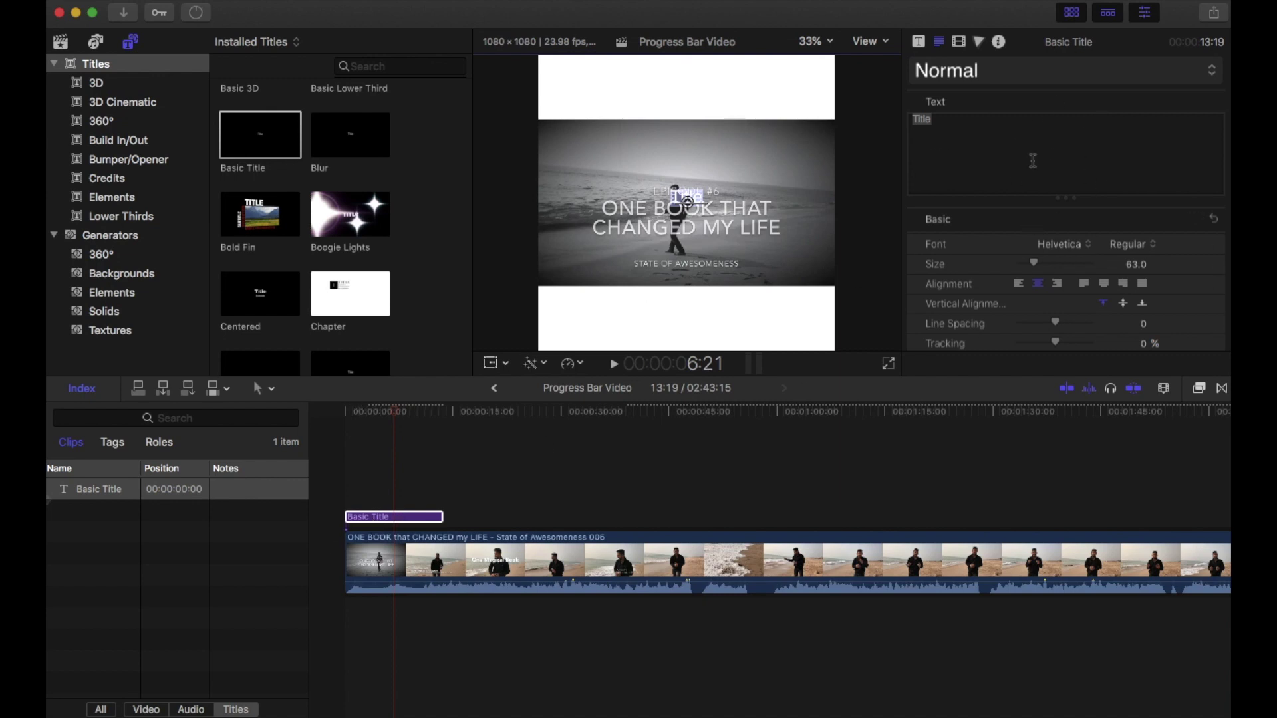
- Change the title text to 'Garyvee Progress Bar Video' and move it into the top white band
left_click(1146, 16)
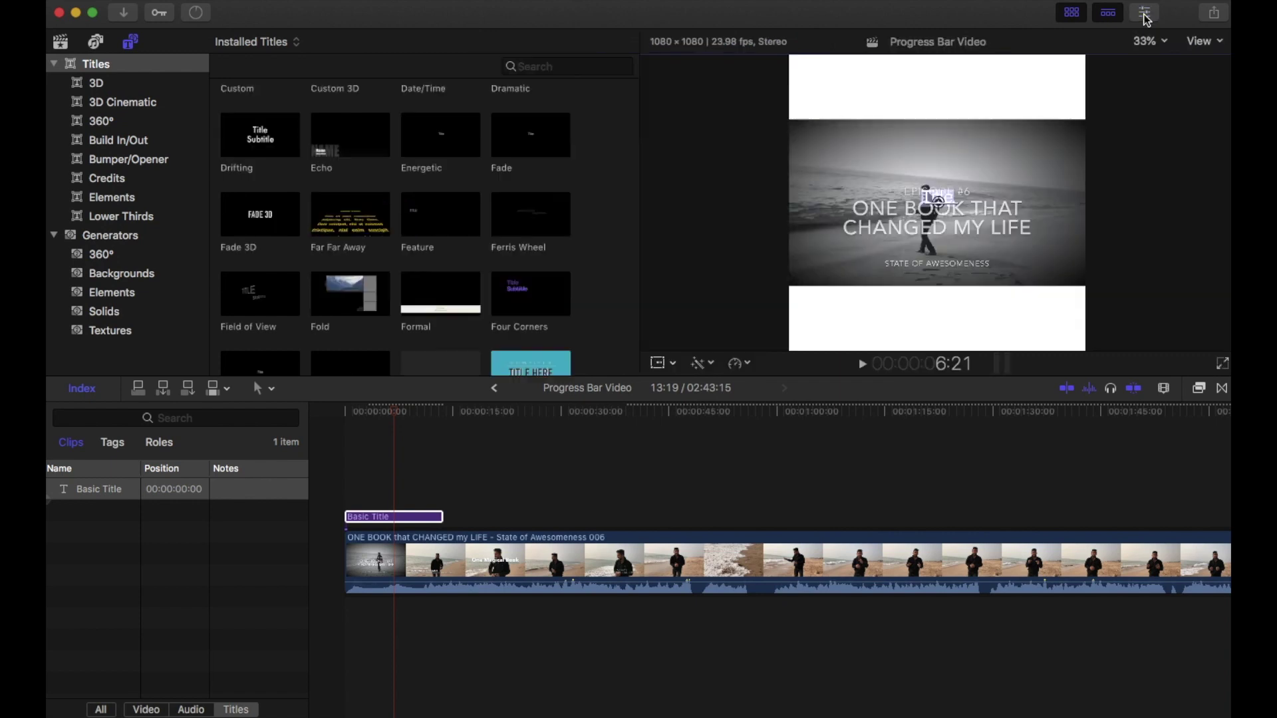
left_click(1146, 19)
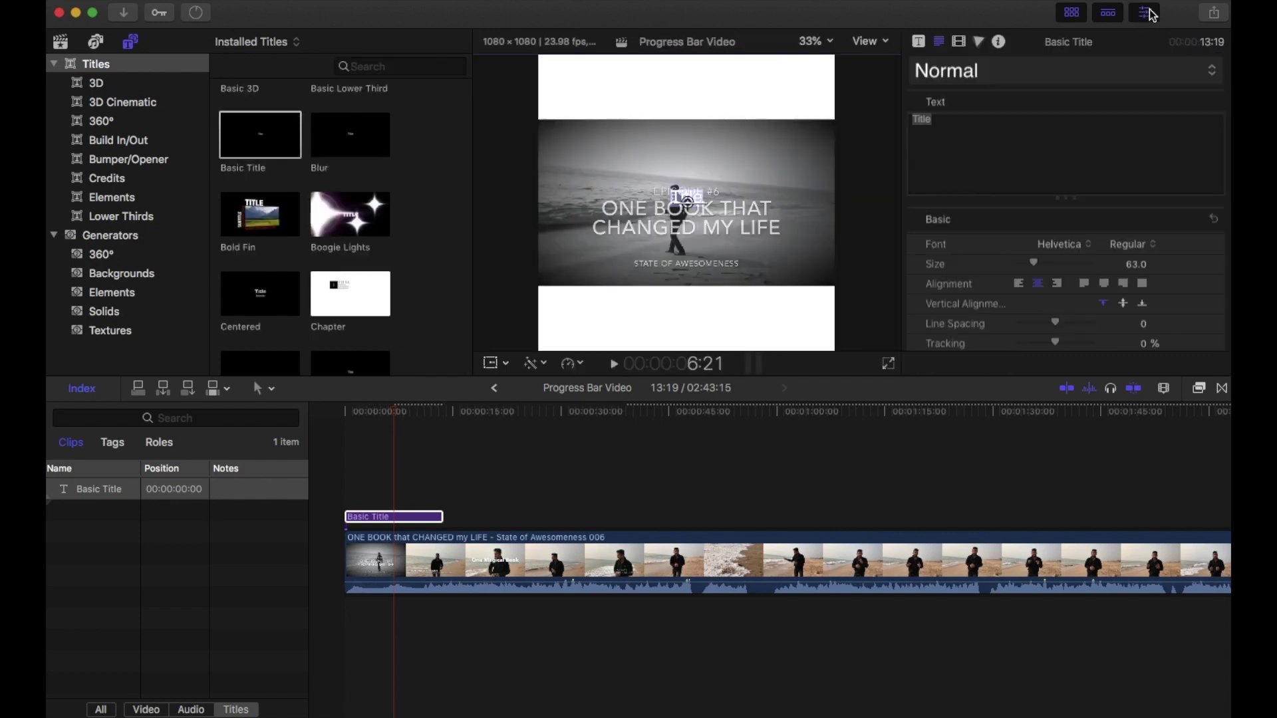
left_click(942, 151)
type("Garyvee Progress Bar Video")
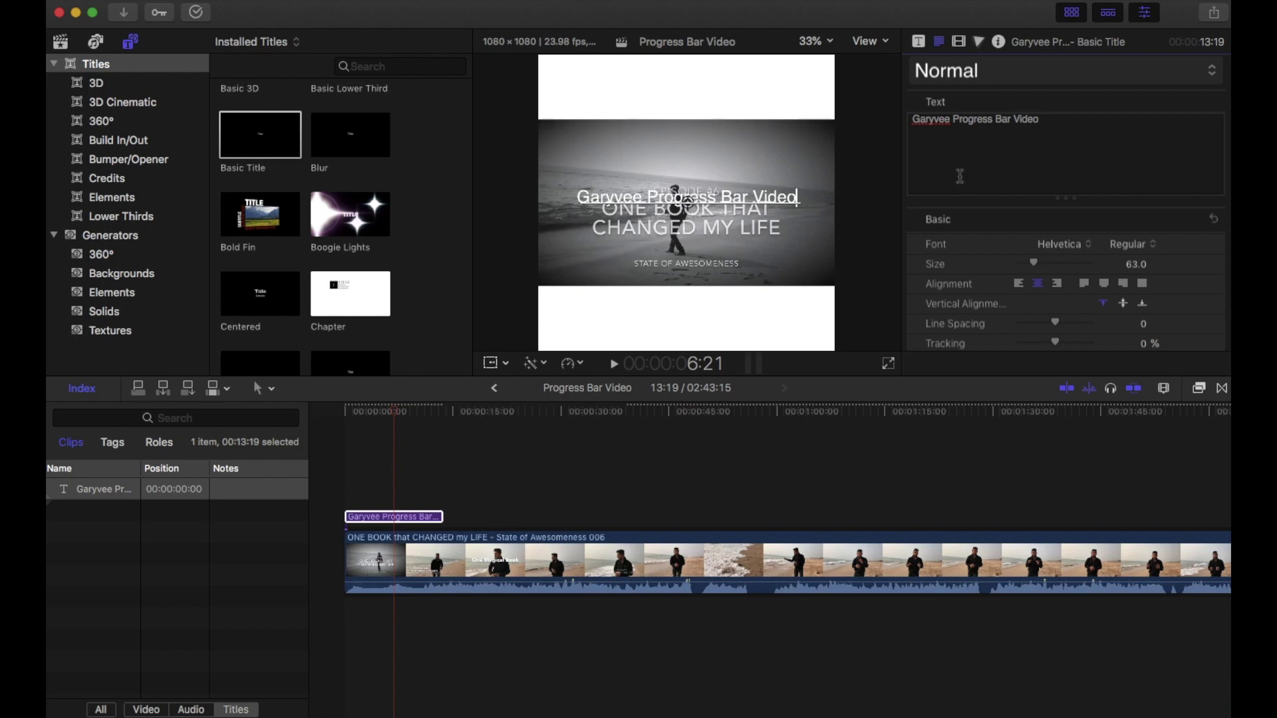
left_click_drag(689, 199, 683, 89)
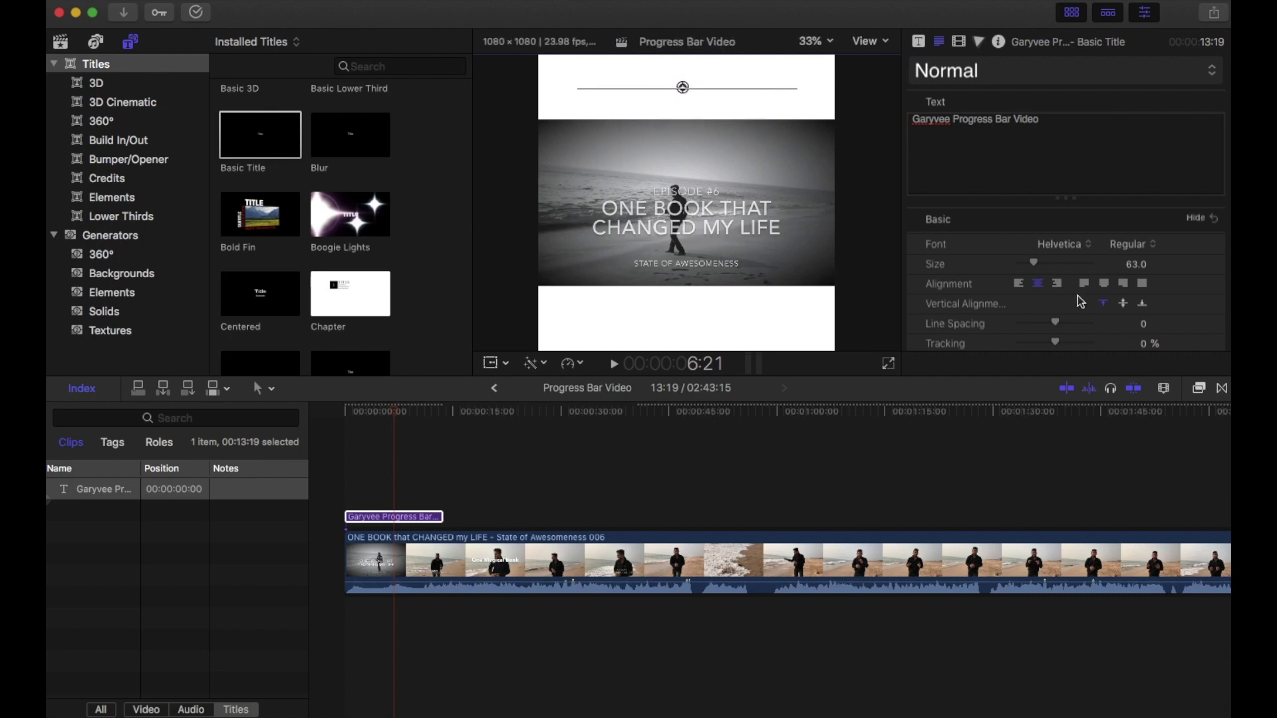
- Set the title's face colour to black
scroll(1056, 322, "down", 3)
scroll(1056, 322, "down", 10)
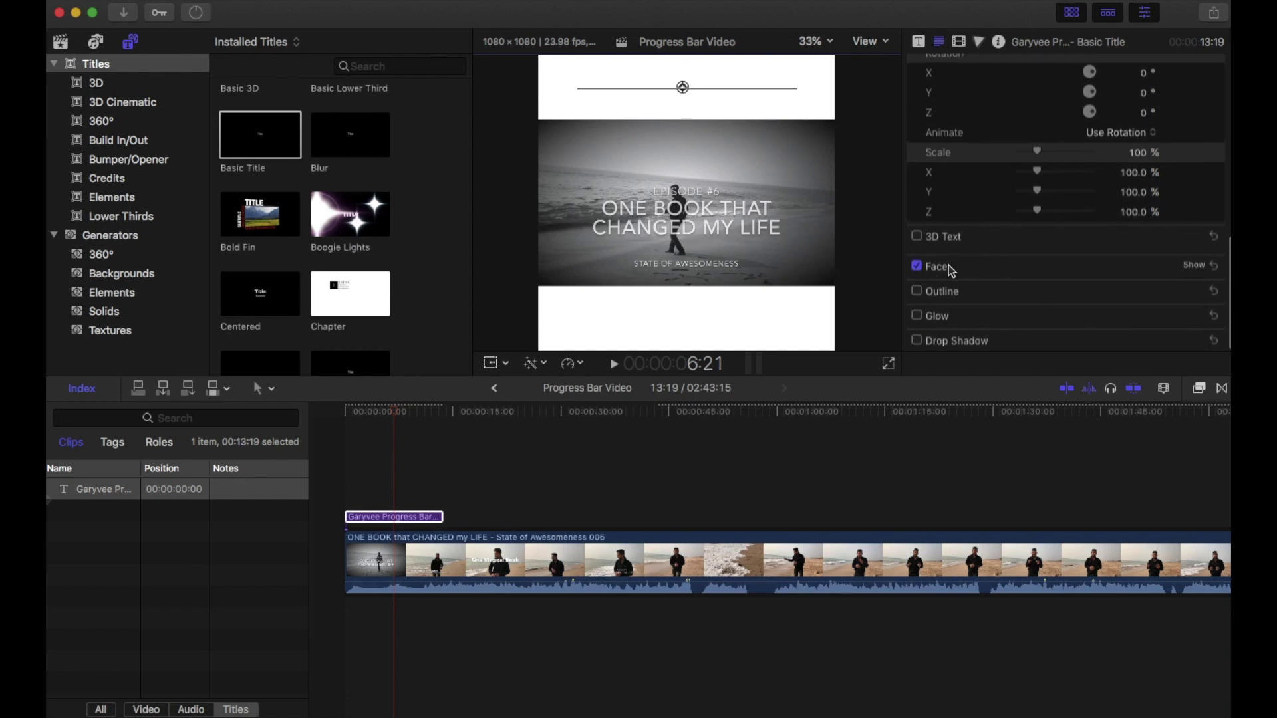
left_click(1197, 266)
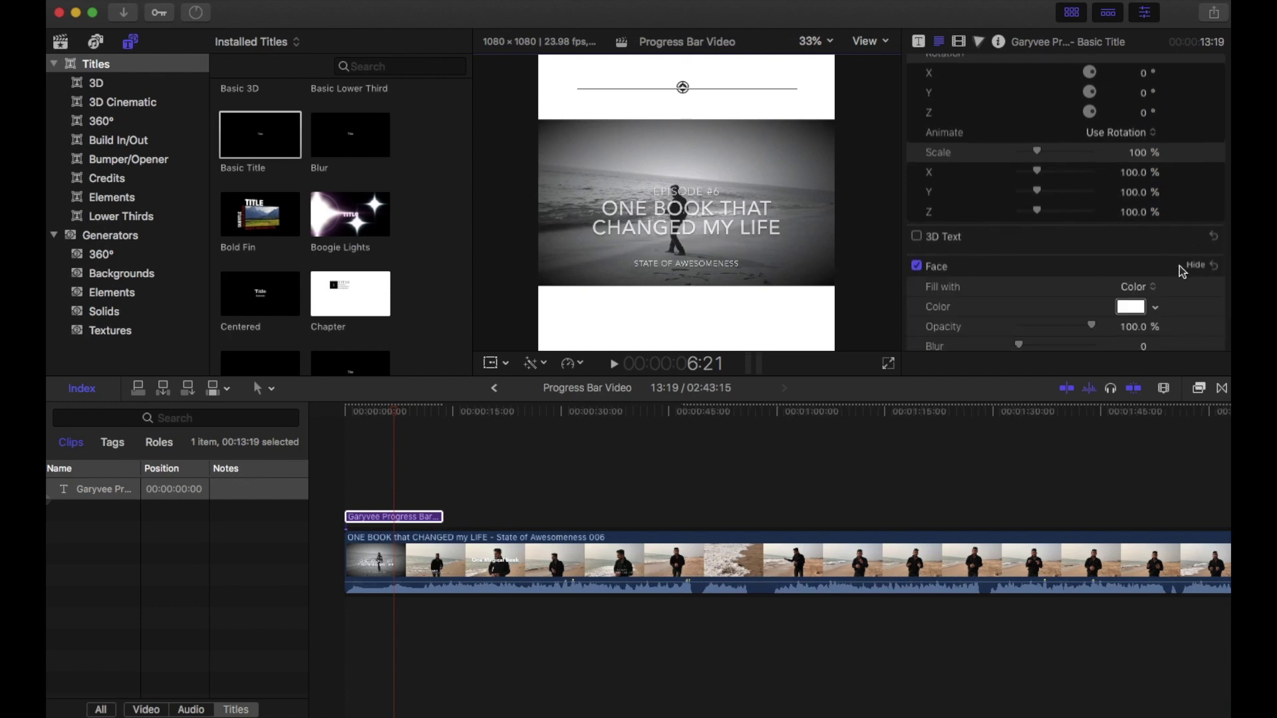
scroll(1134, 279, "down", 2)
left_click(1130, 258)
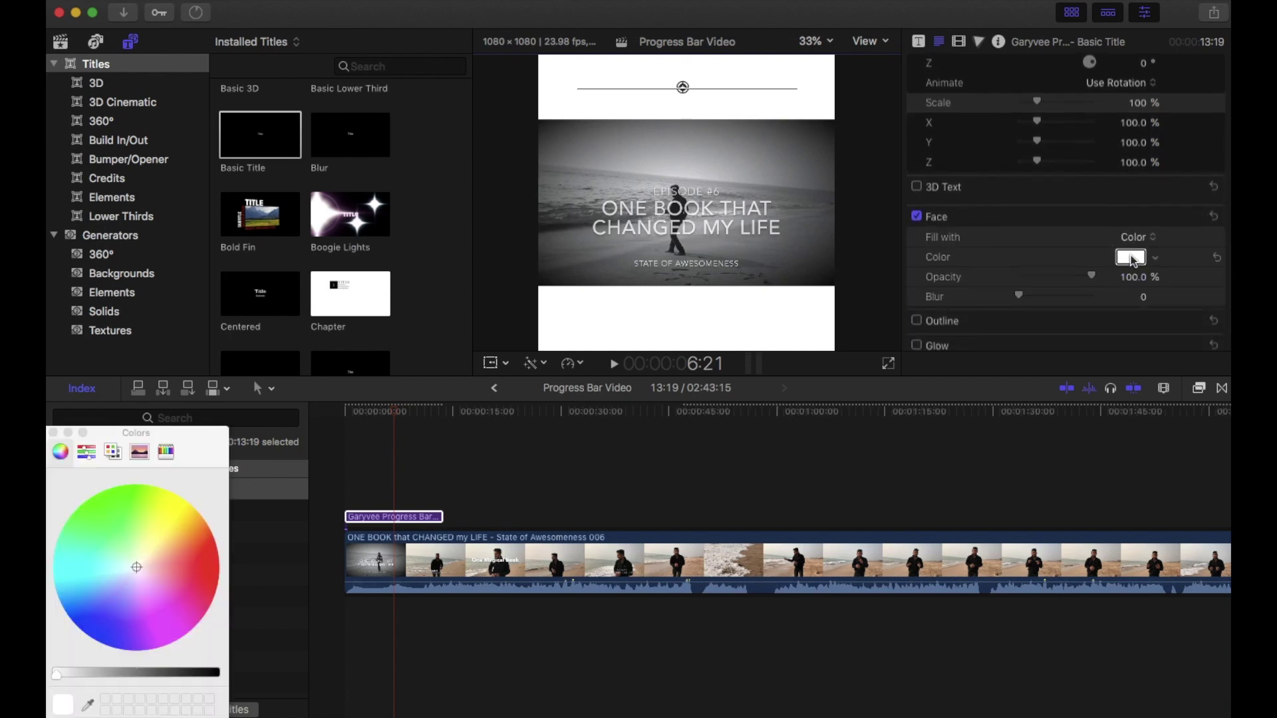
left_click_drag(59, 673, 216, 673)
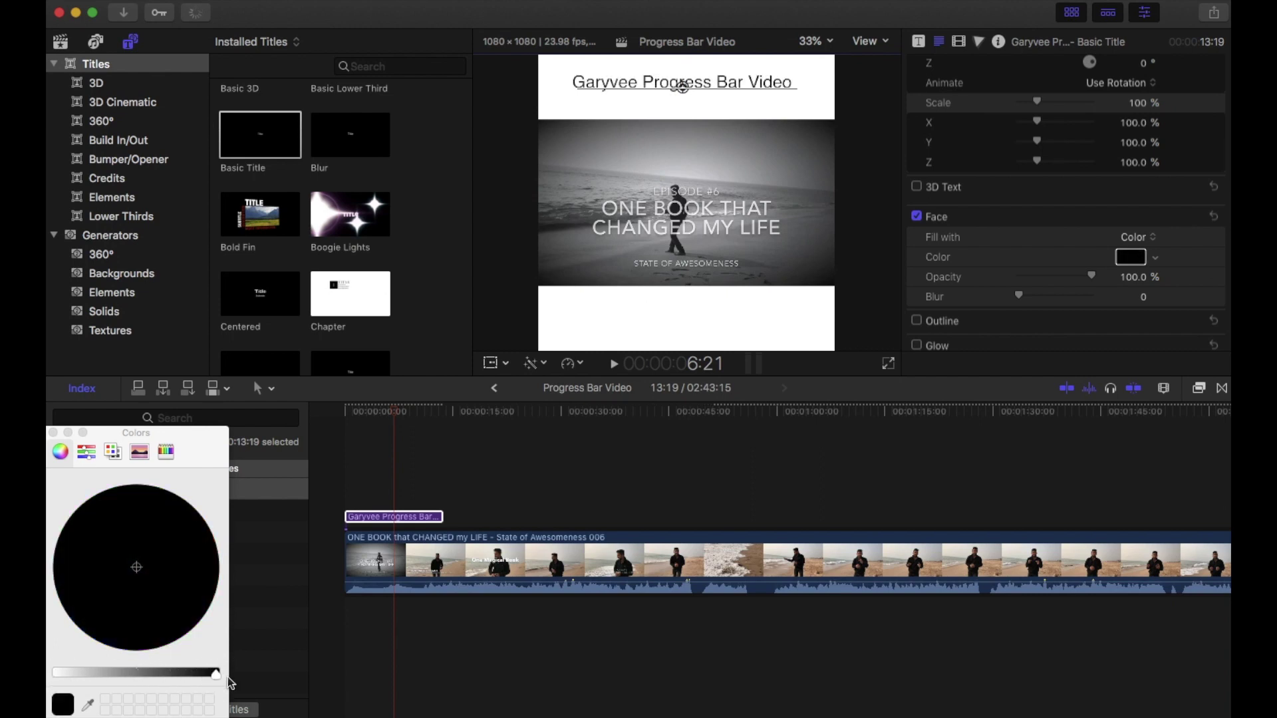
left_click(53, 433)
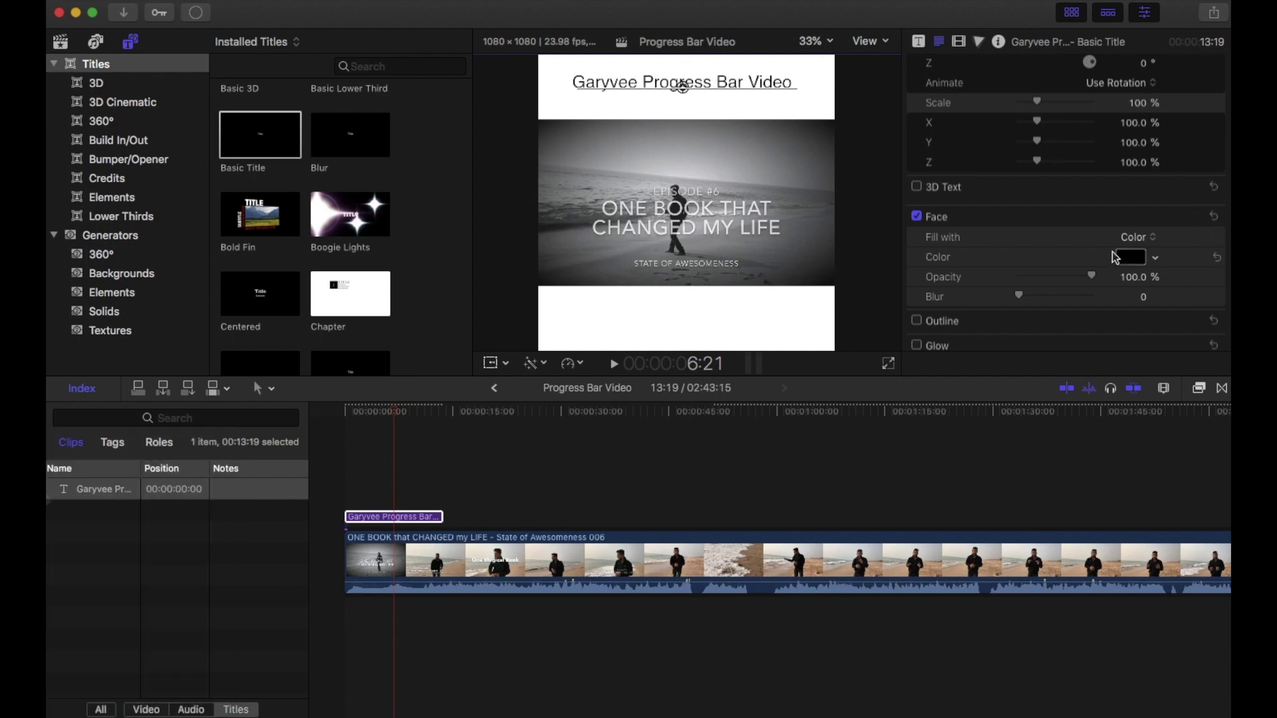
- Change the title font to Gurmukhi MT
scroll(1090, 248, "up", 10)
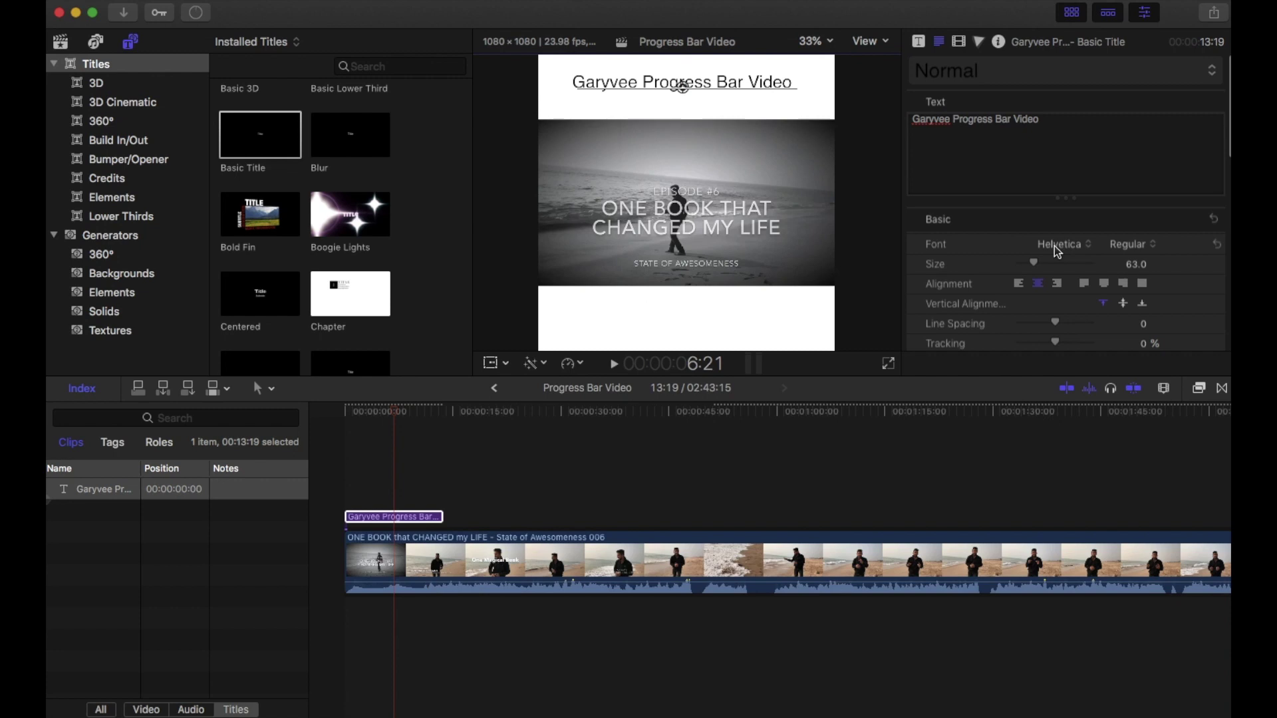
left_click(1054, 246)
left_click(1062, 100)
- Nudge the title slightly lower in the top band and show its transform handles
left_click(714, 84)
left_click(684, 93)
left_click_drag(683, 93, 689, 96)
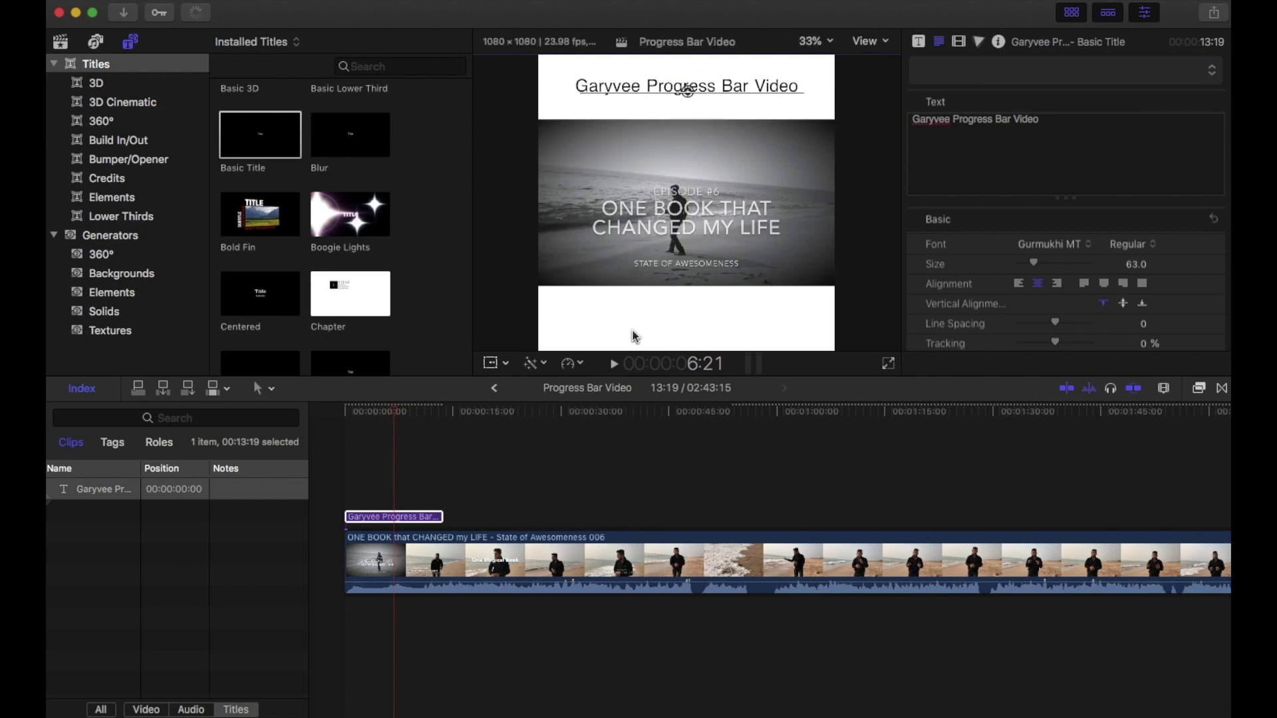
left_click(418, 516)
key("shift+t")
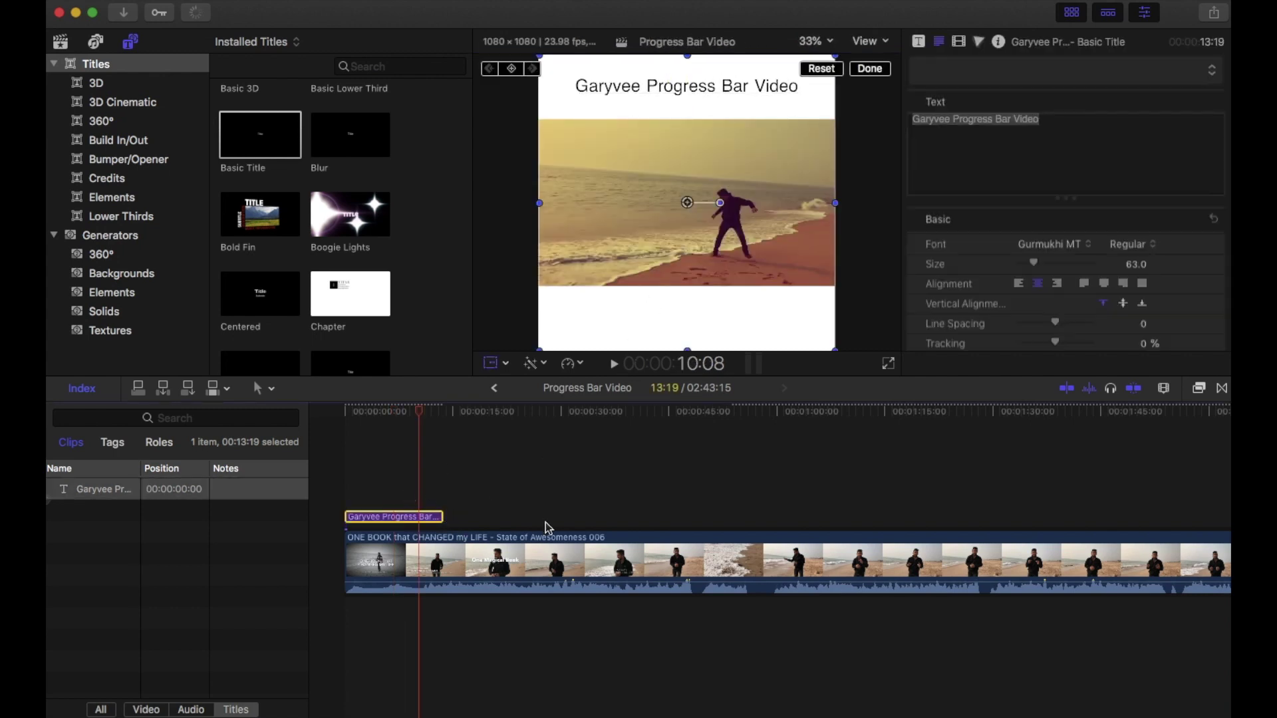
left_click(720, 437)
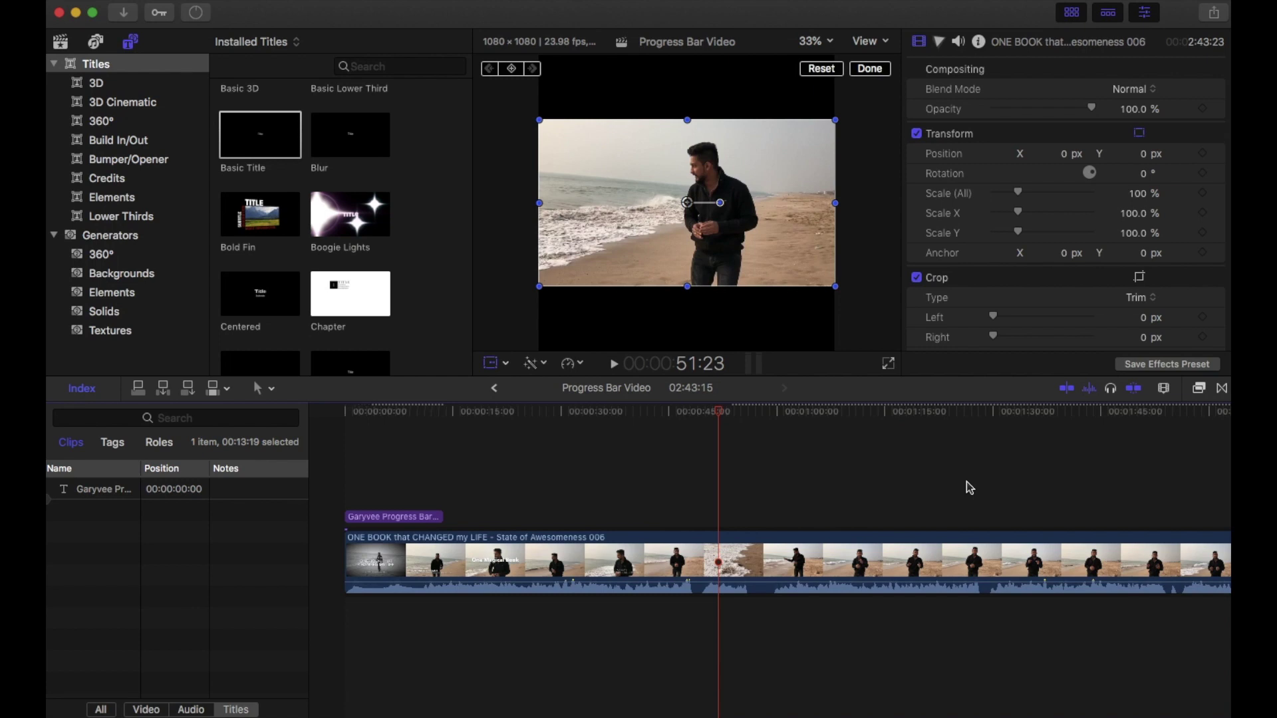
- Extend the title clip to span the full 2:43:15 of the ONE BOOK clip
key("super+minus")
key("super+minus")
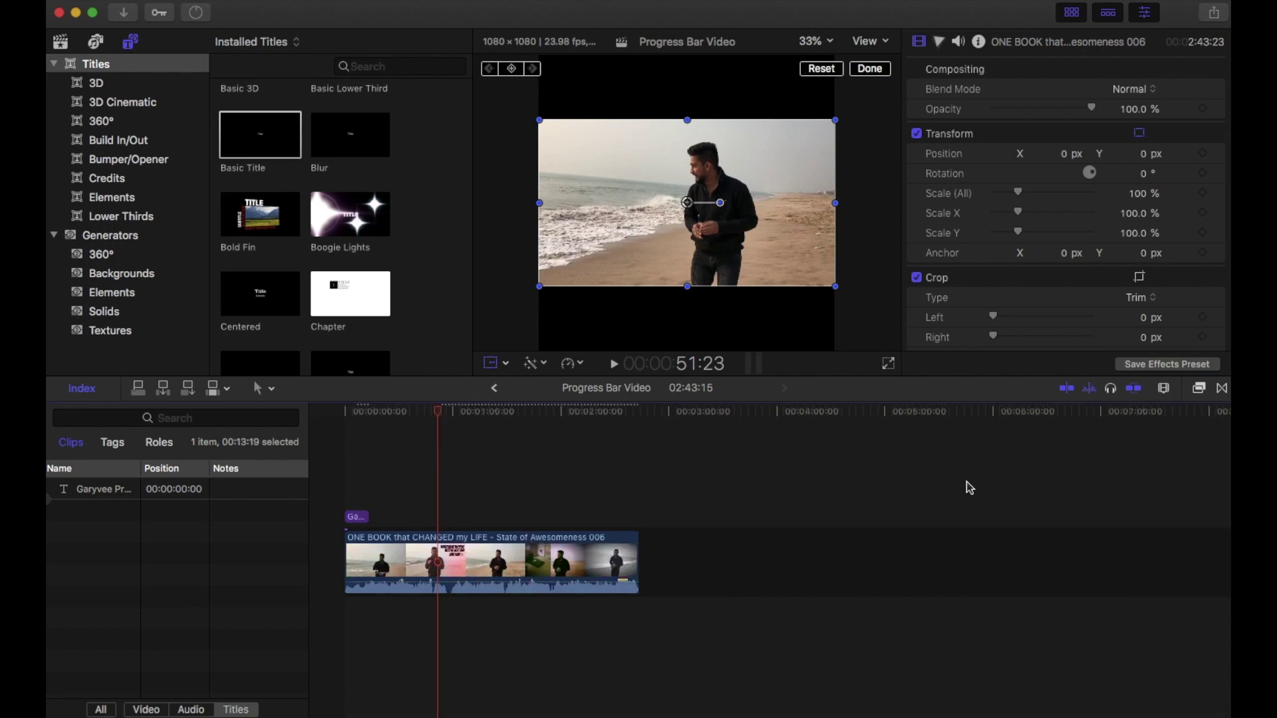
left_click(359, 517)
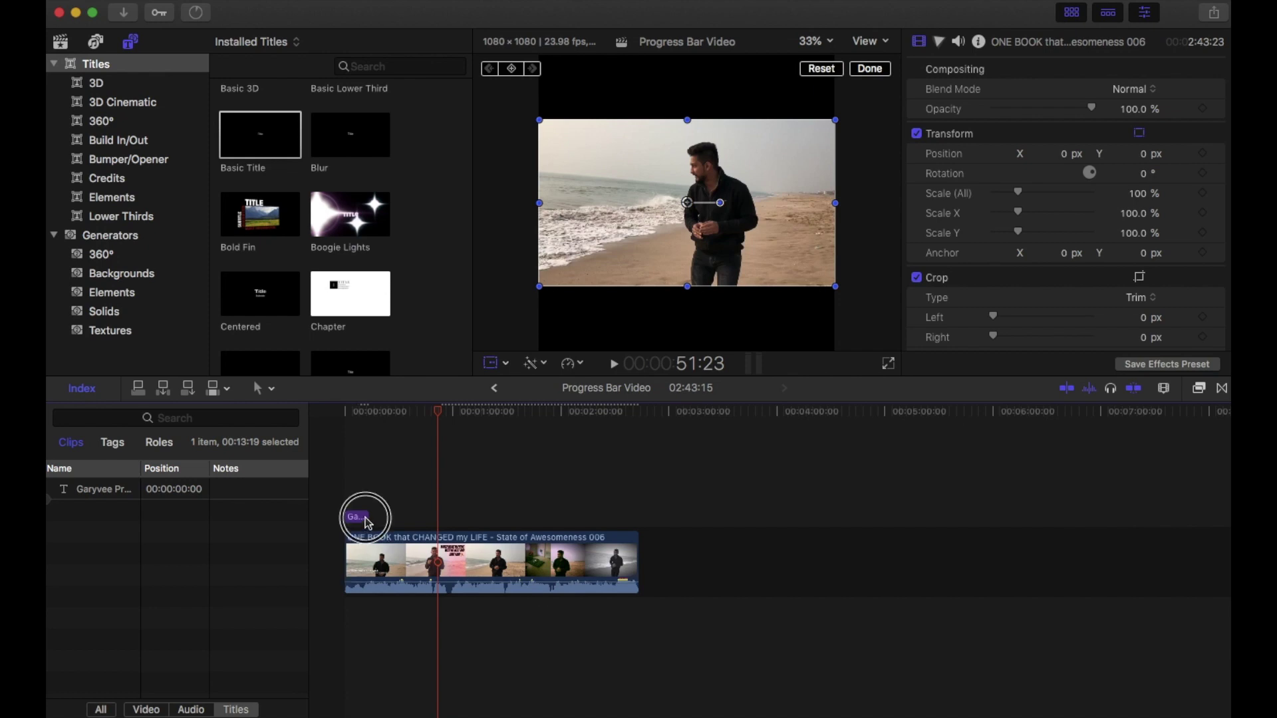
left_click_drag(368, 518, 634, 518)
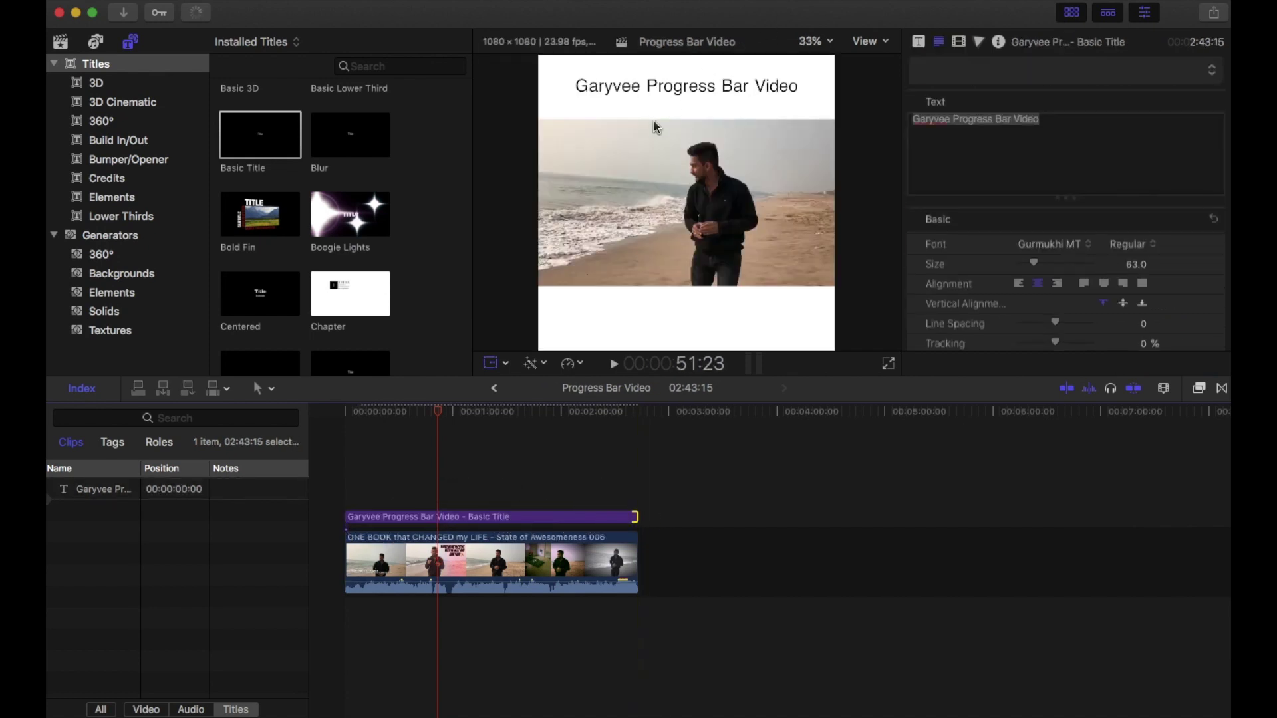
key("shift+t")
left_click(350, 449)
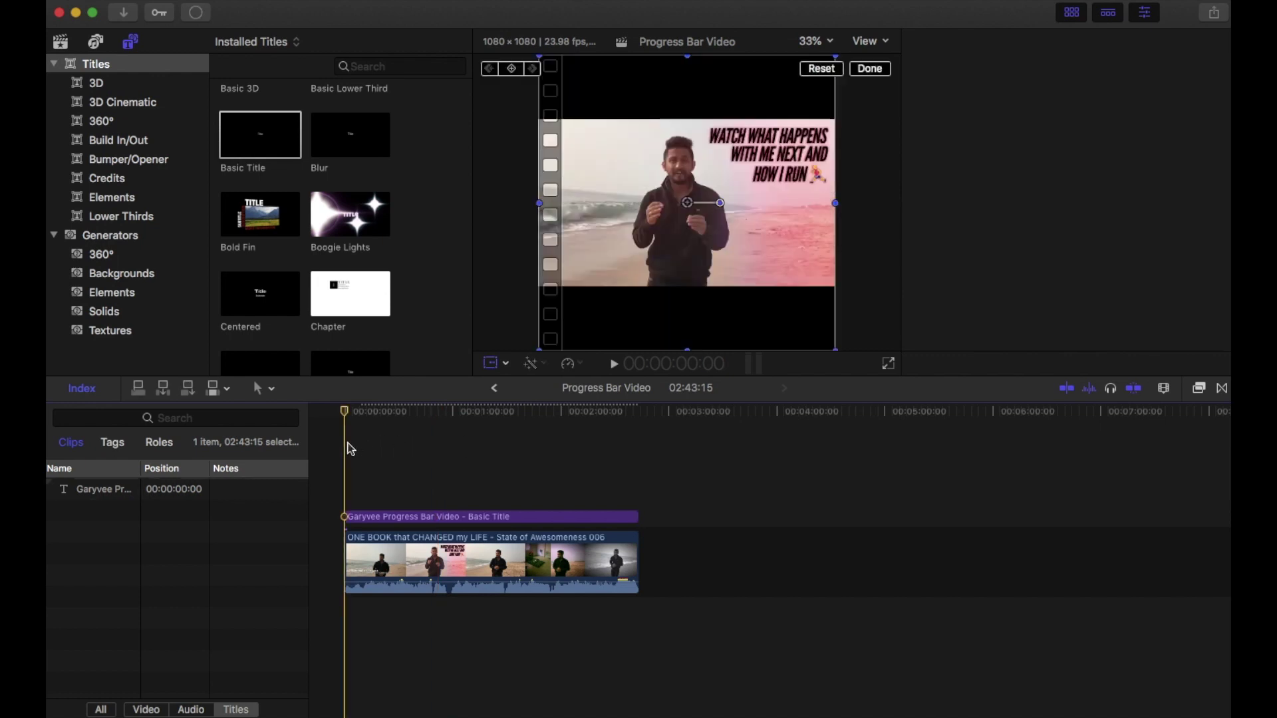
left_click(678, 340)
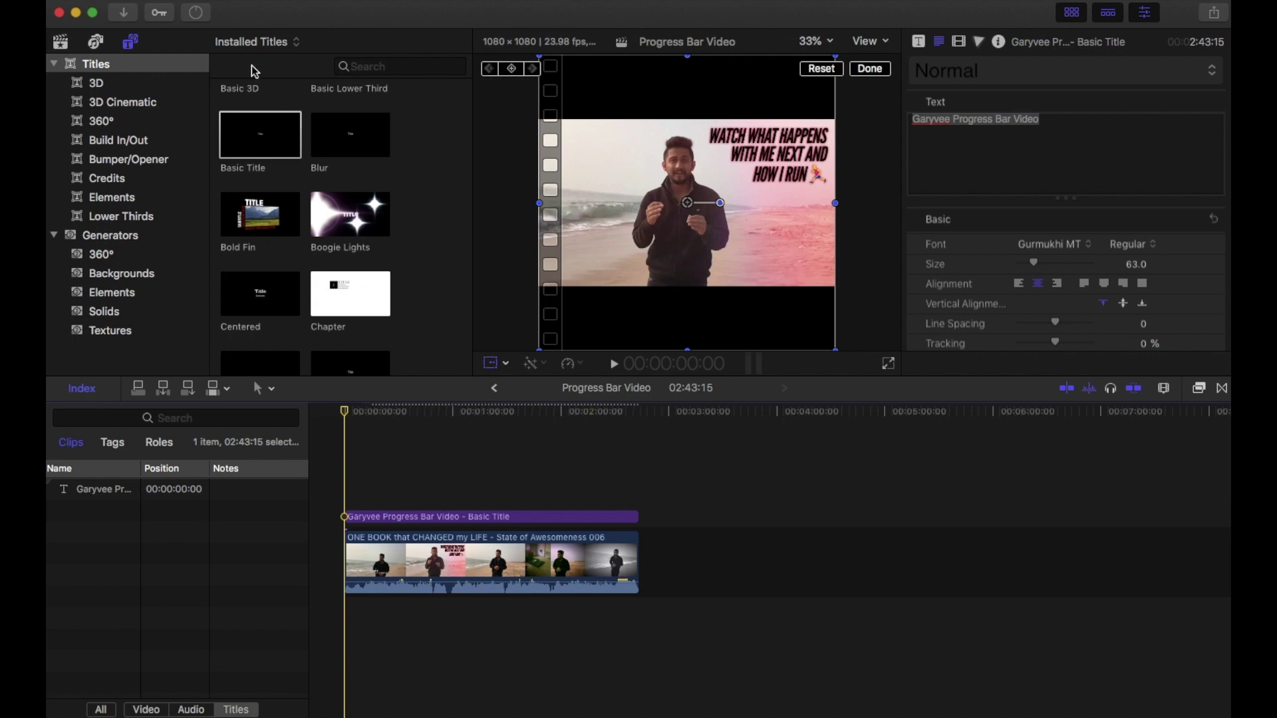
- Import the white square image into the event
left_click(60, 43)
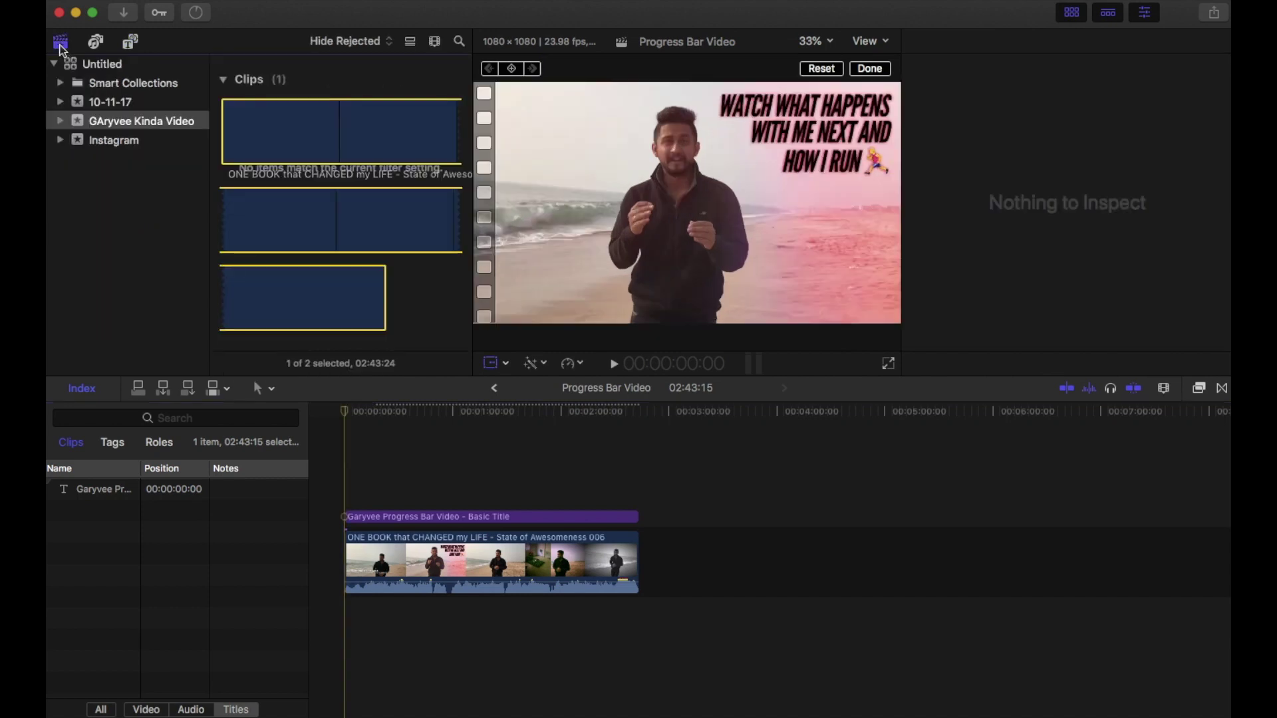
left_click(421, 303)
right_click(421, 303)
left_click(432, 309)
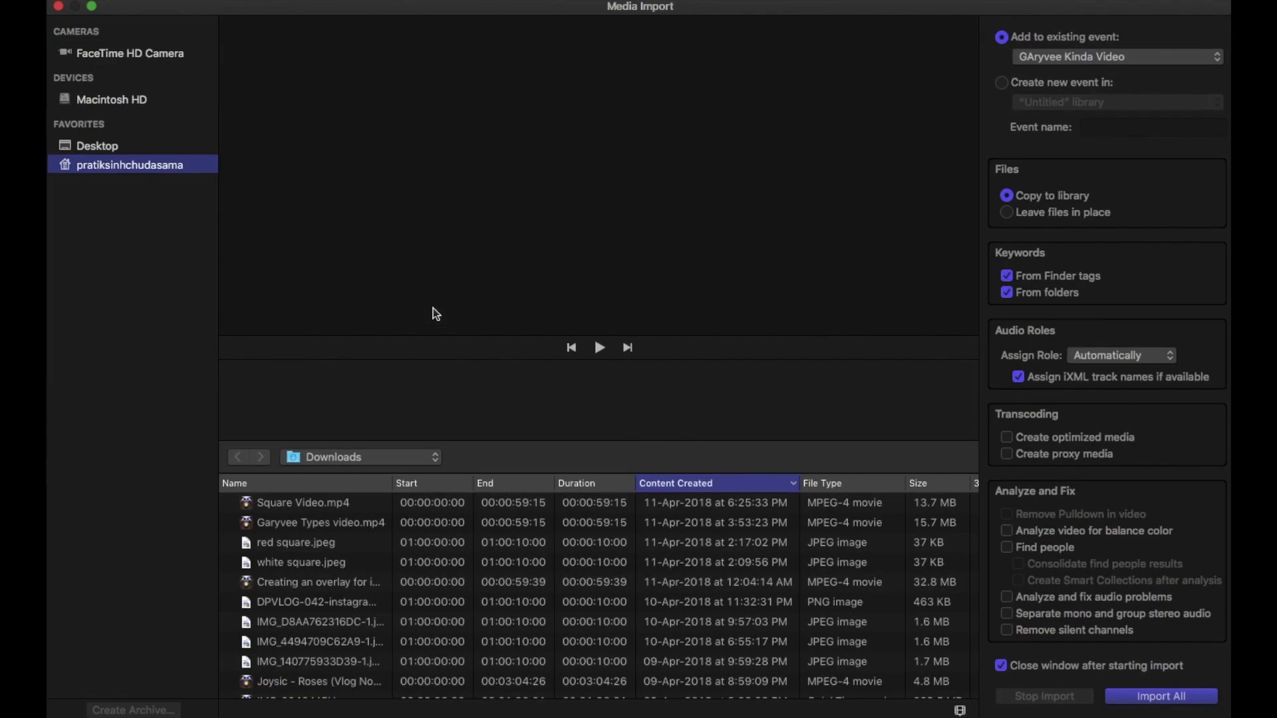
scroll(327, 583, "down", 2)
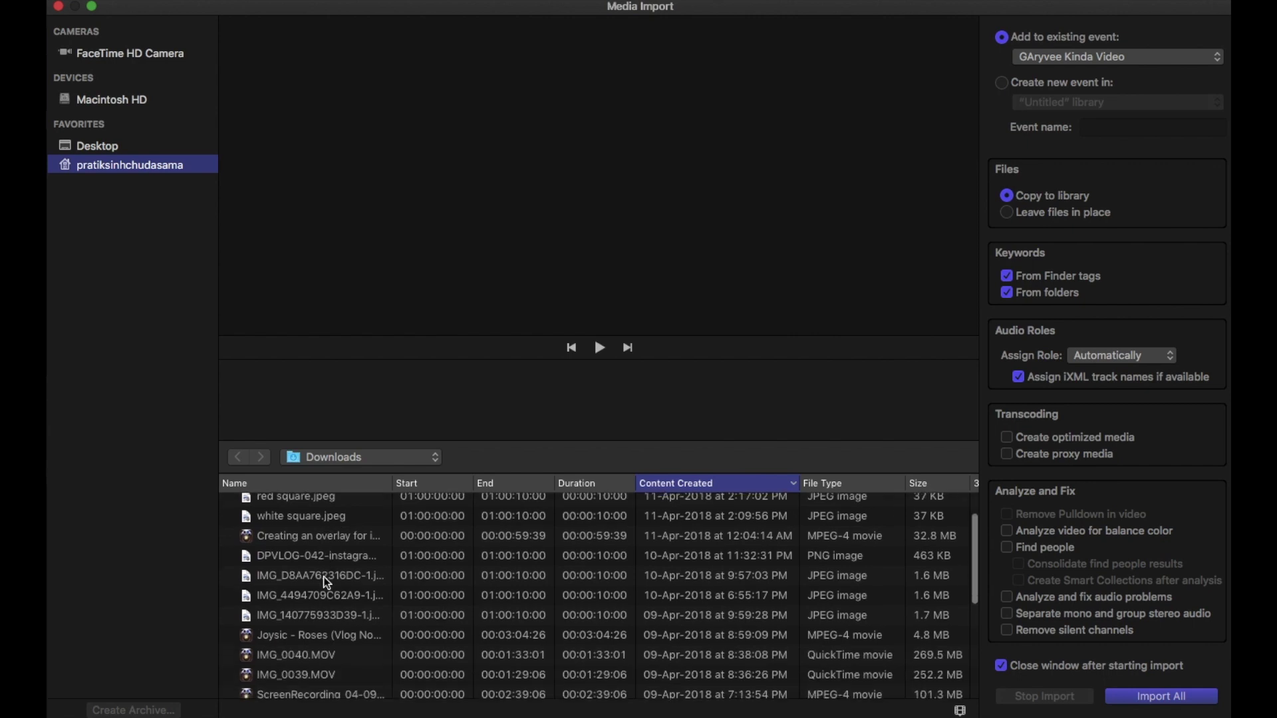
left_click(301, 517)
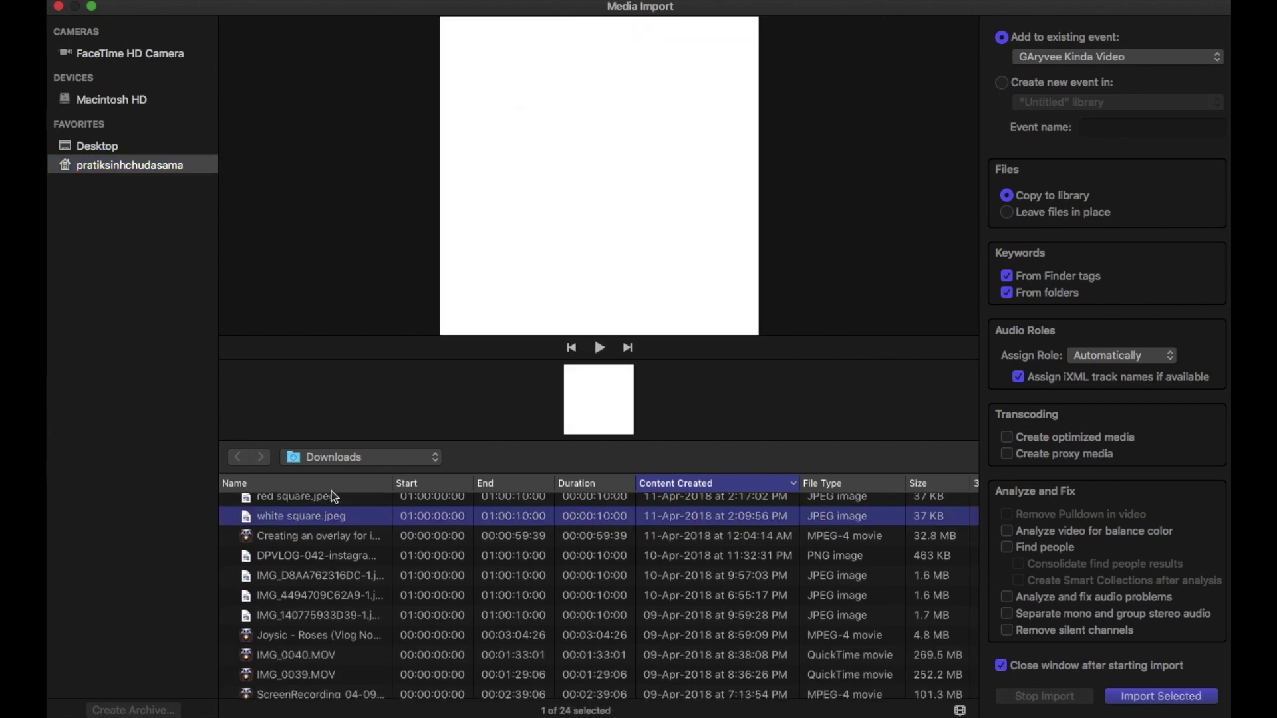
double_click(298, 518)
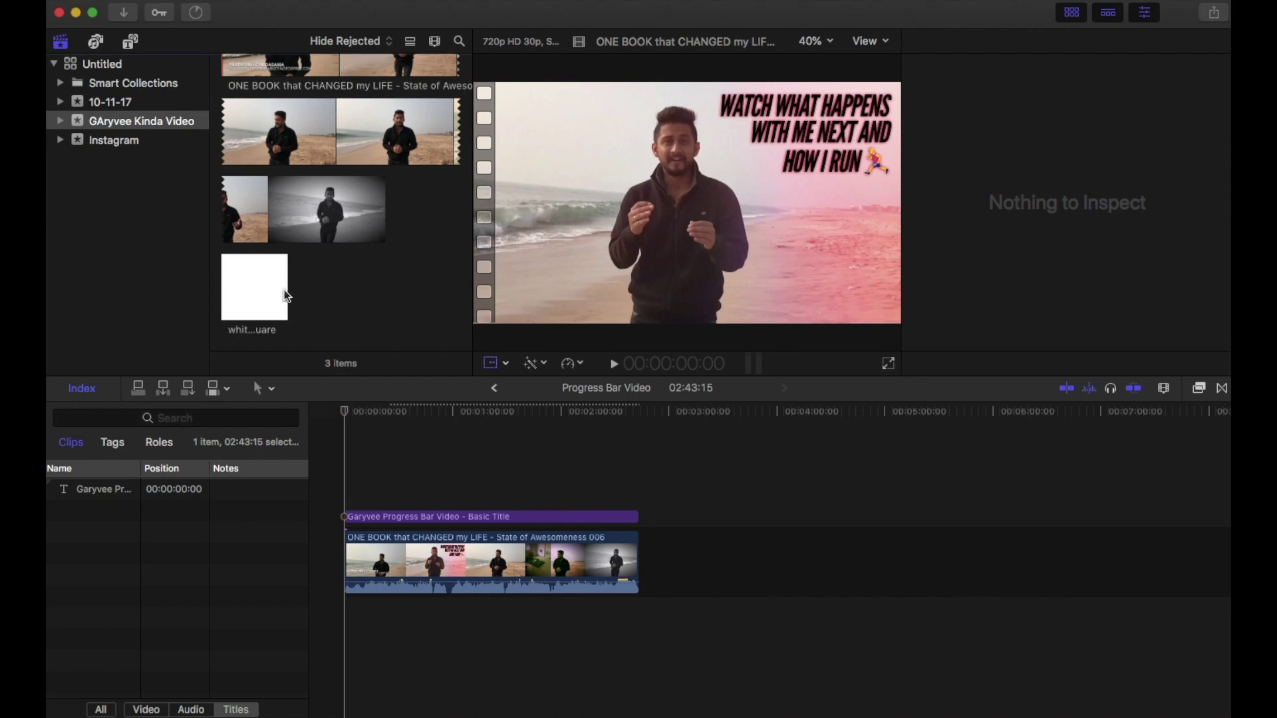
- Place and lengthen the white square below the video, then delete it from the timeline
left_click(248, 284)
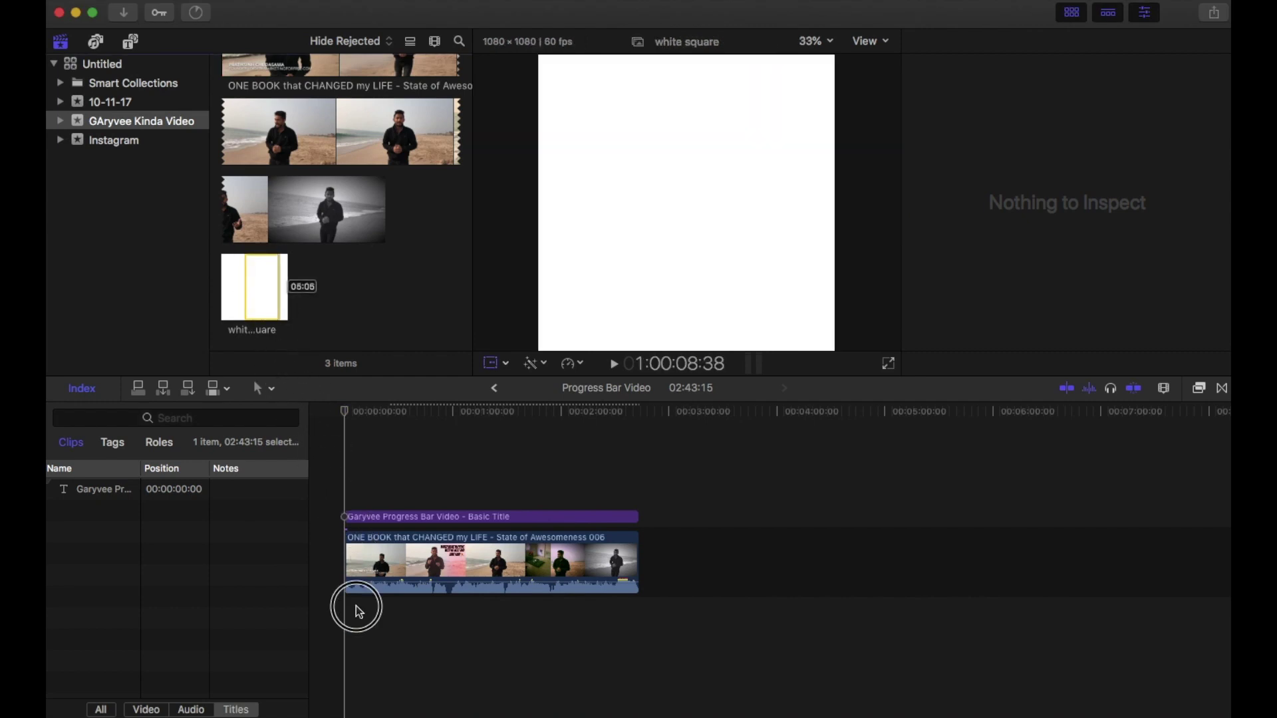
left_click_drag(257, 274, 351, 633)
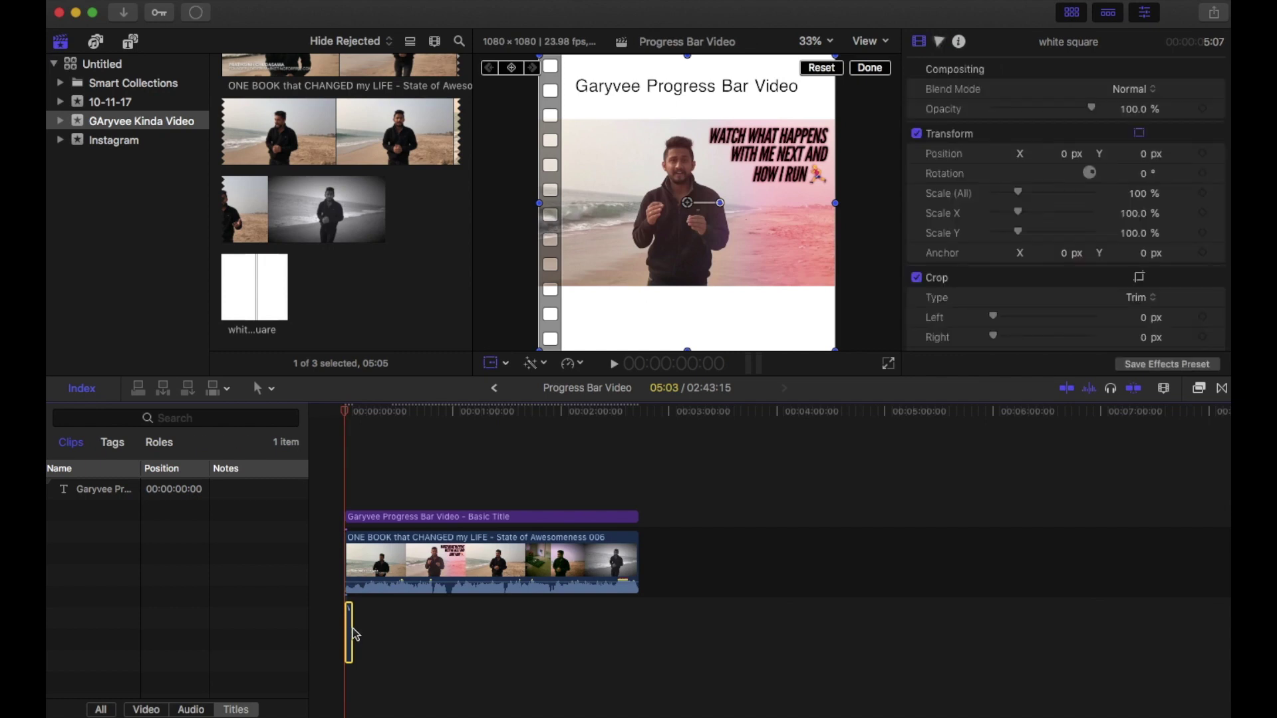
left_click_drag(352, 628, 520, 620)
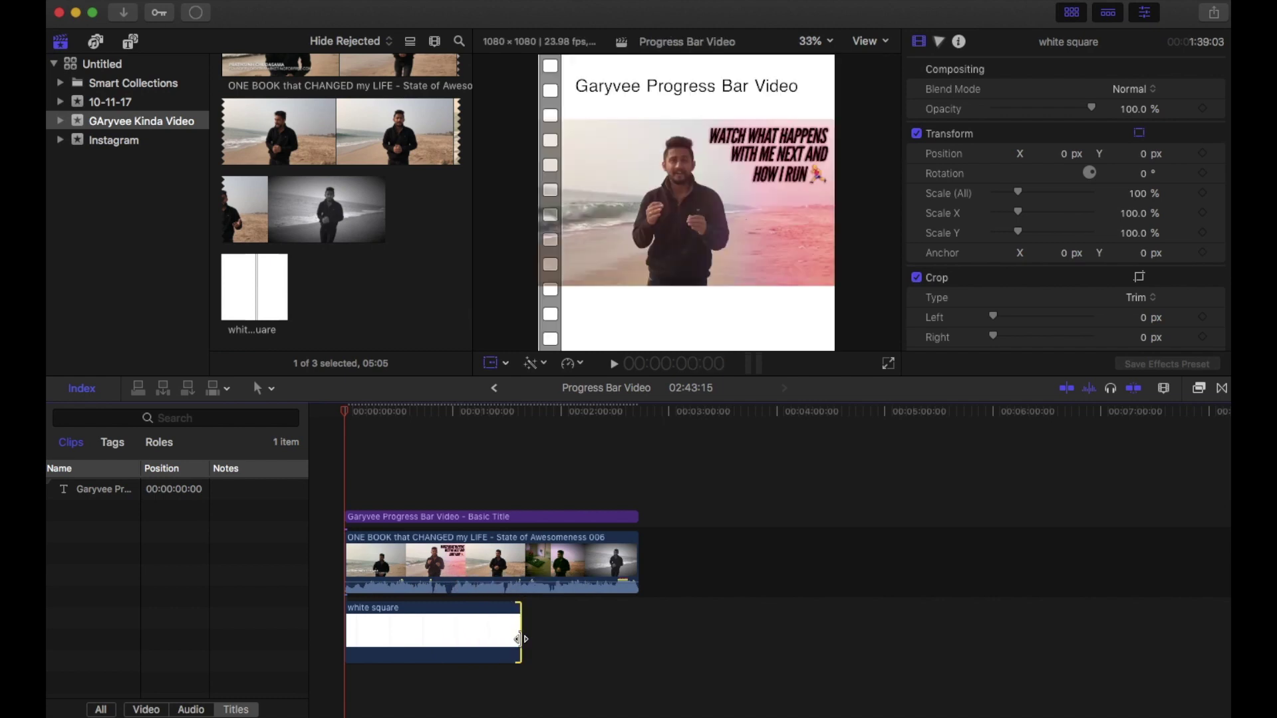
left_click(450, 632)
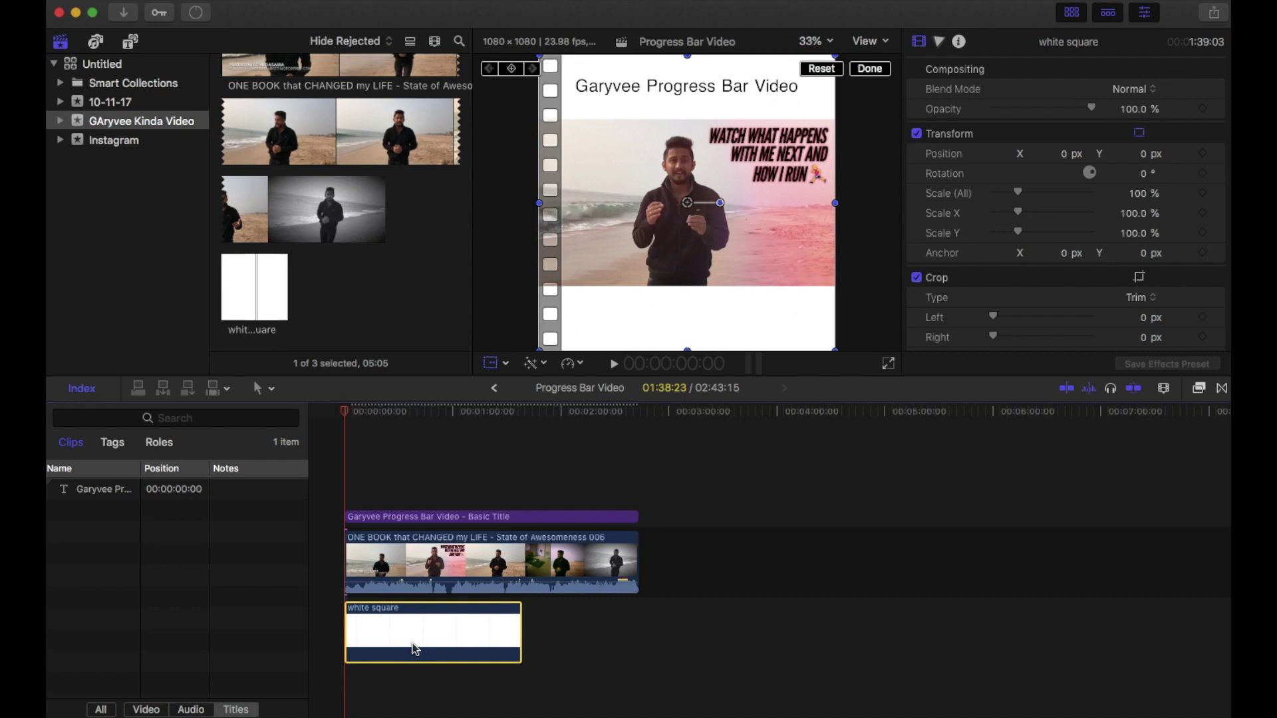
key("Delete")
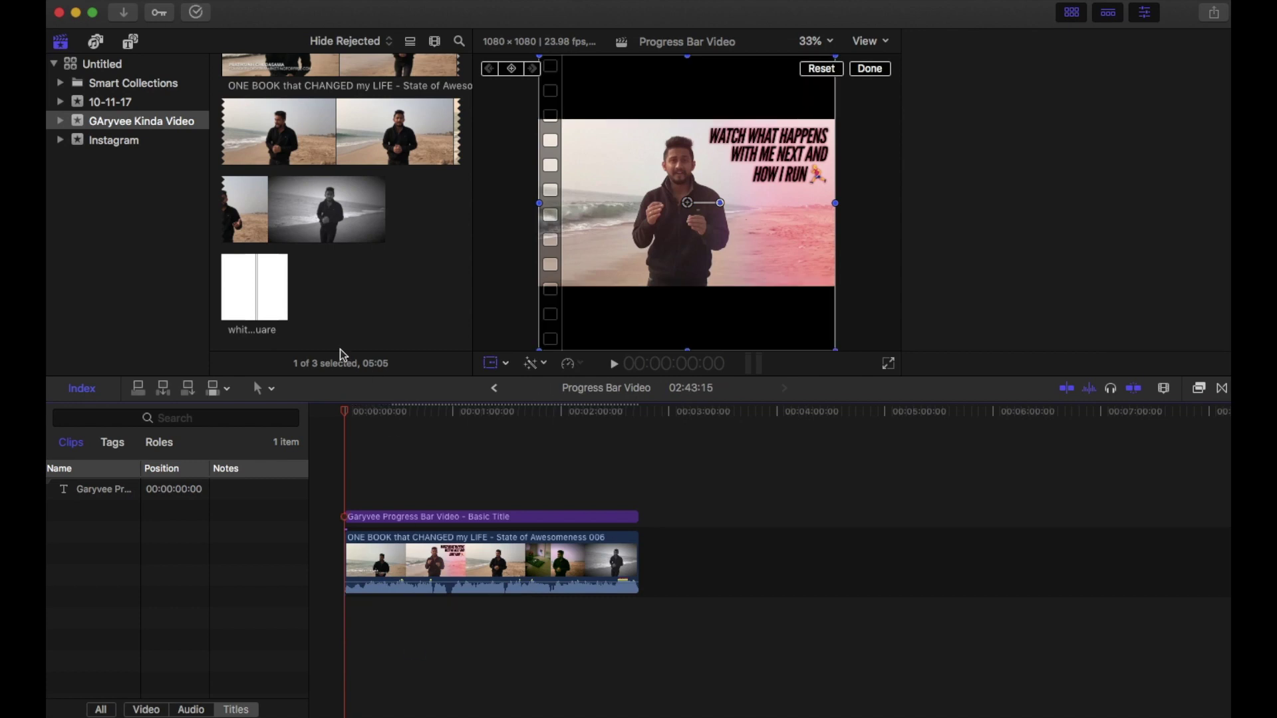
- Import the red square.jpeg image into the event
left_click(320, 290)
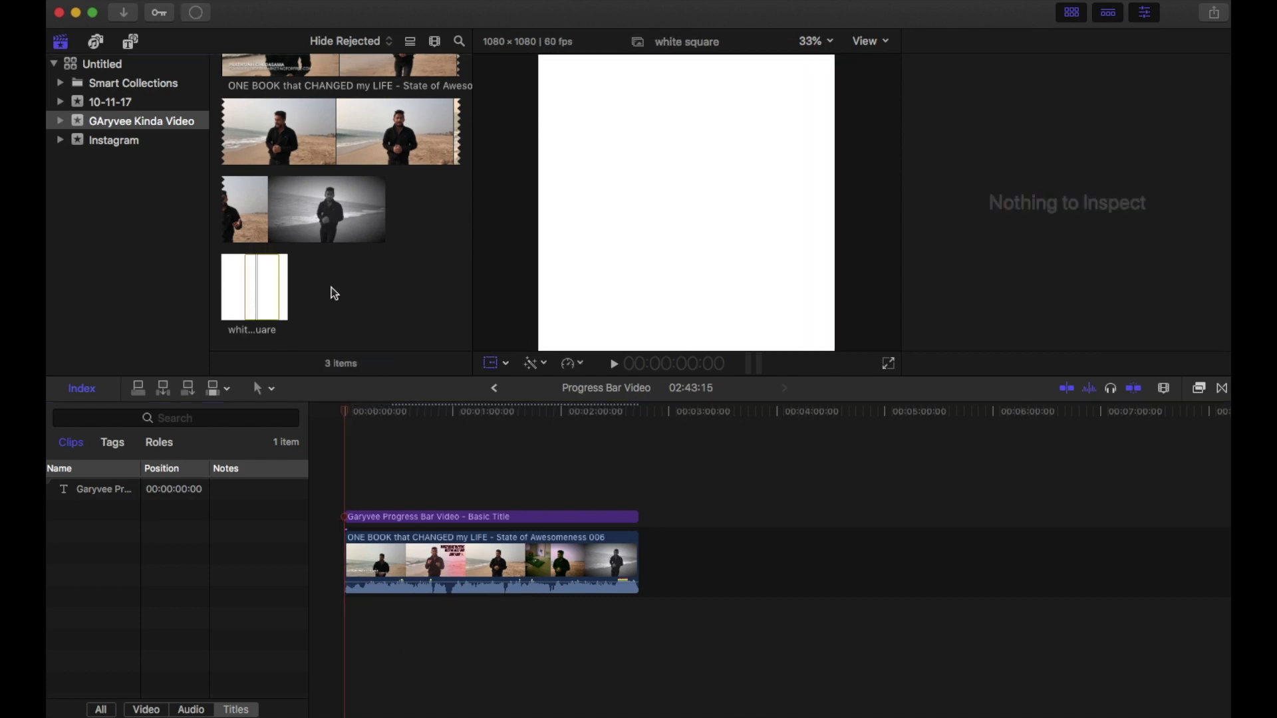
right_click(344, 296)
left_click(359, 303)
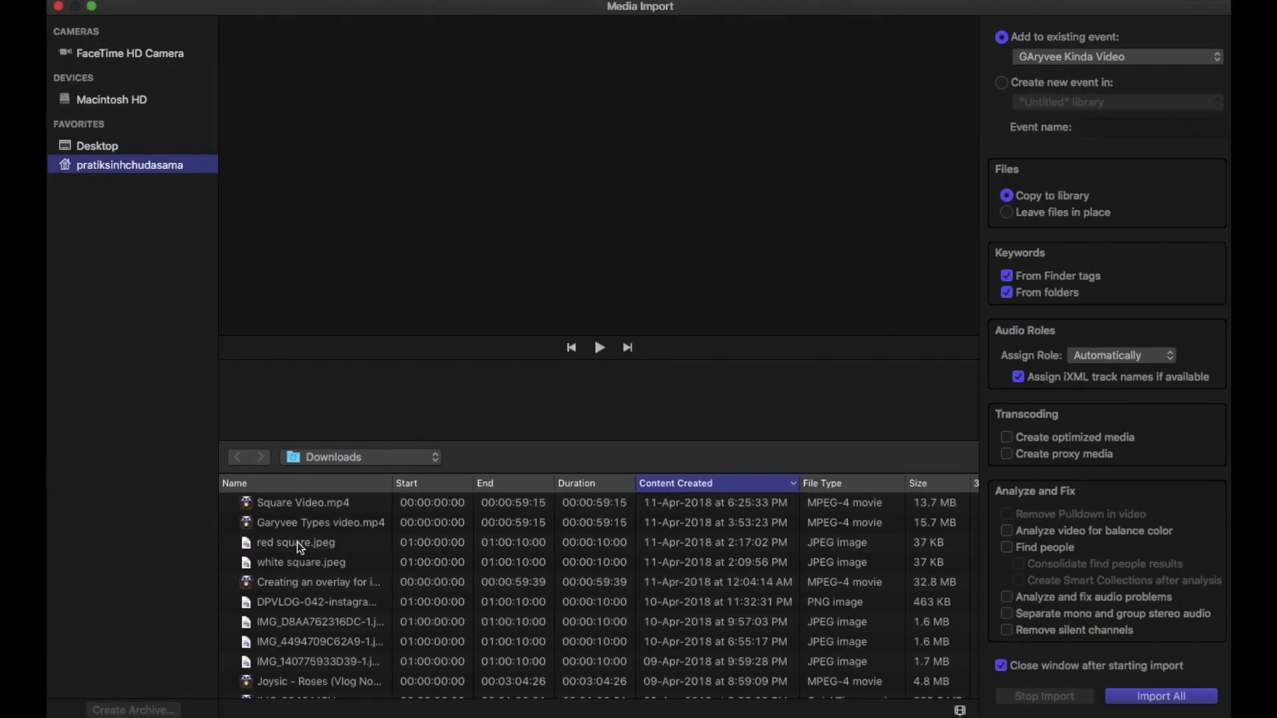
left_click(297, 542)
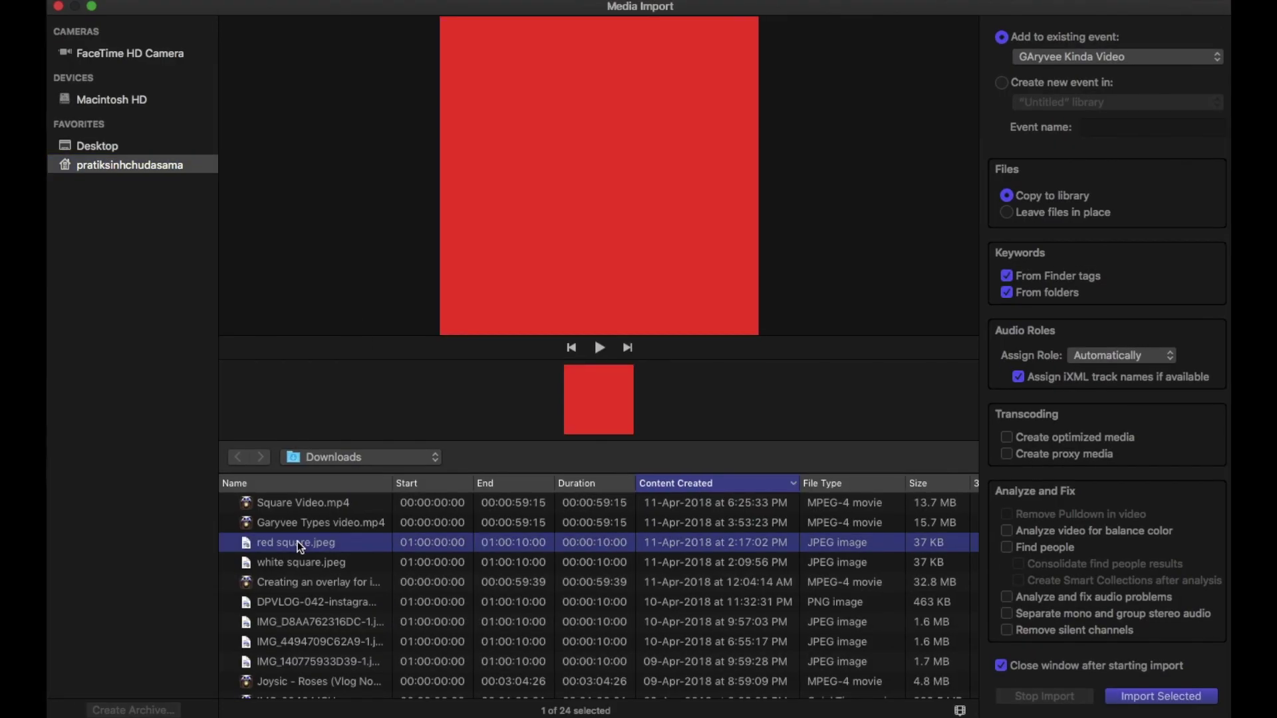
key("Return")
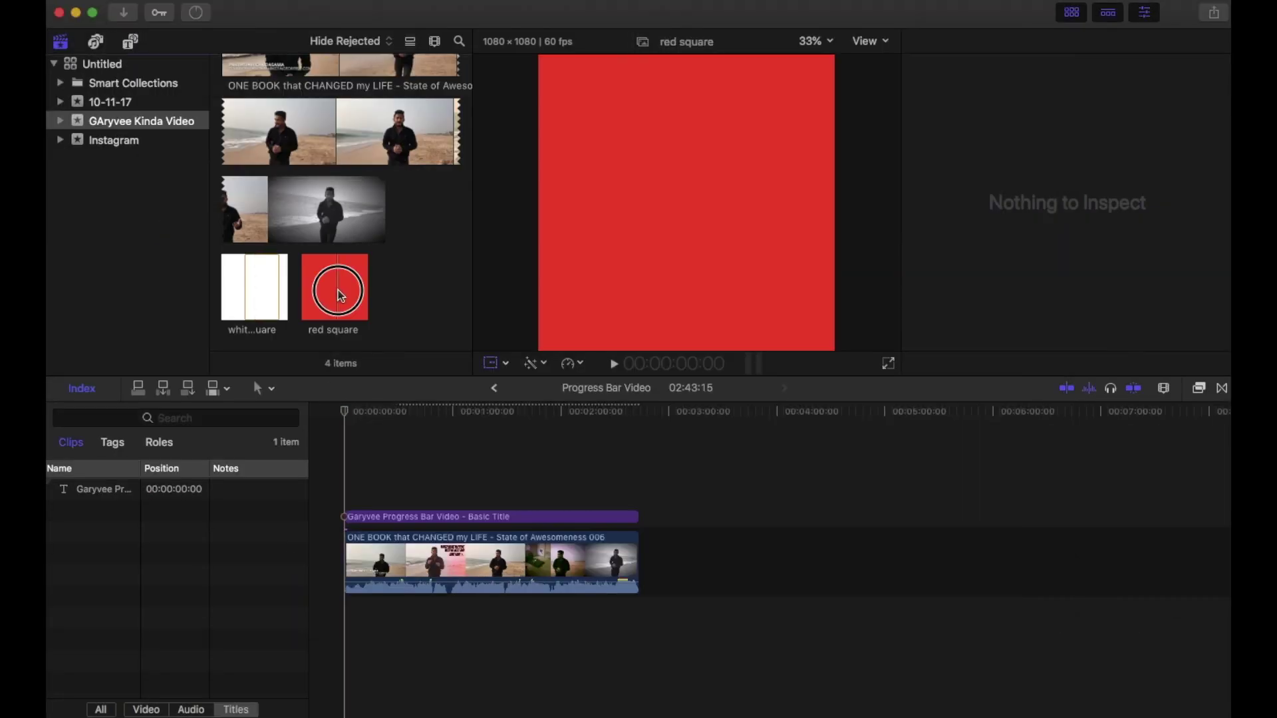
- Place the red square at the video start, extend it to the end, and stack it above ONE BOOK
left_click_drag(328, 278, 385, 630)
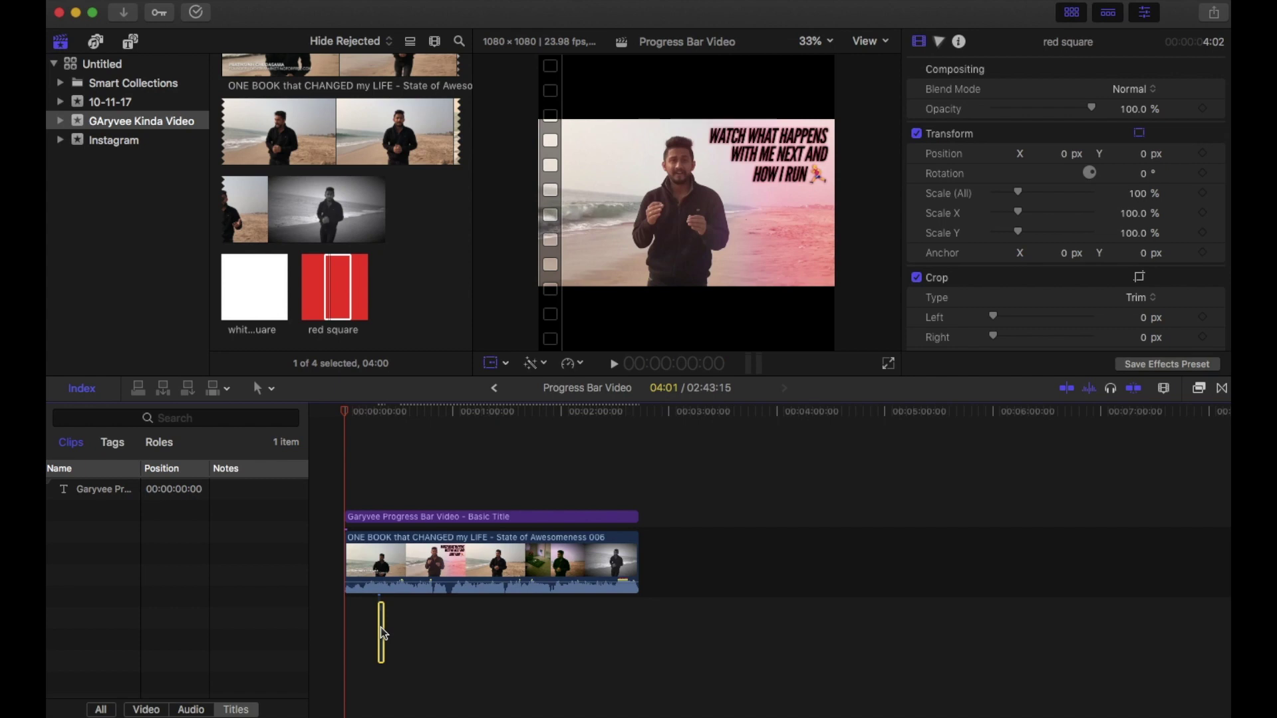
key("super+equal")
key("super+equal")
key("super+equal")
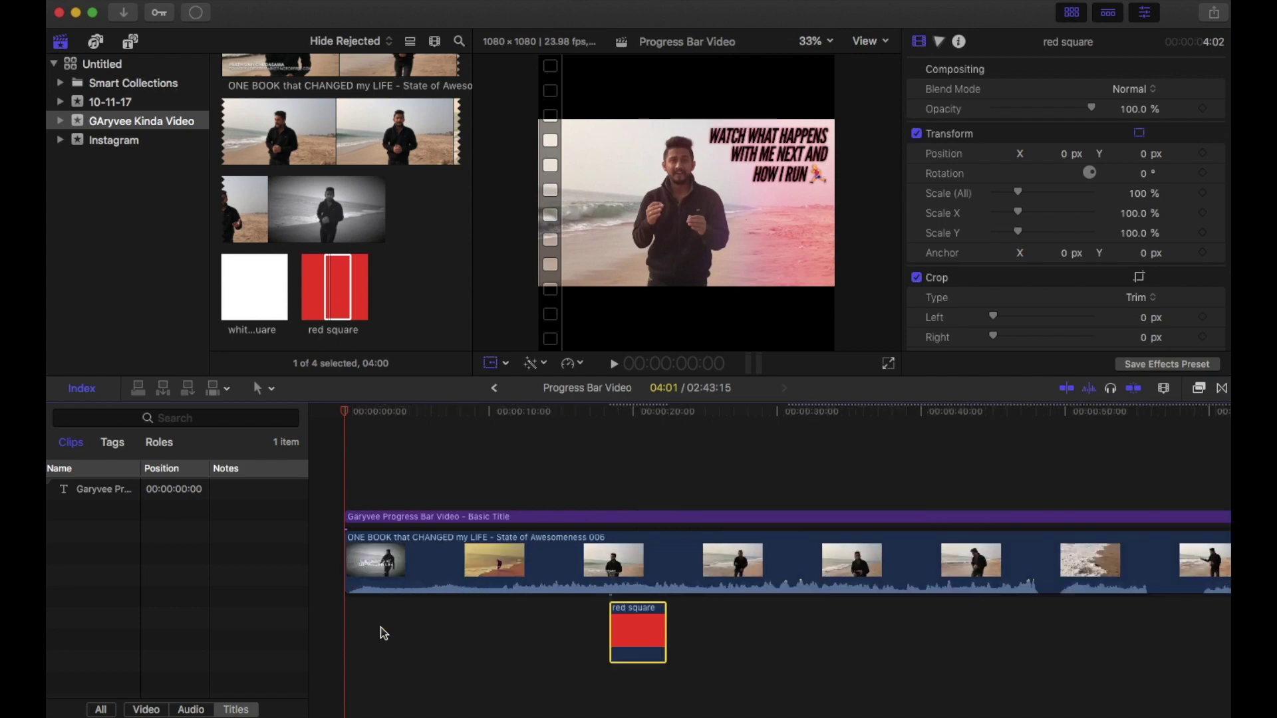
left_click_drag(619, 635, 1040, 629)
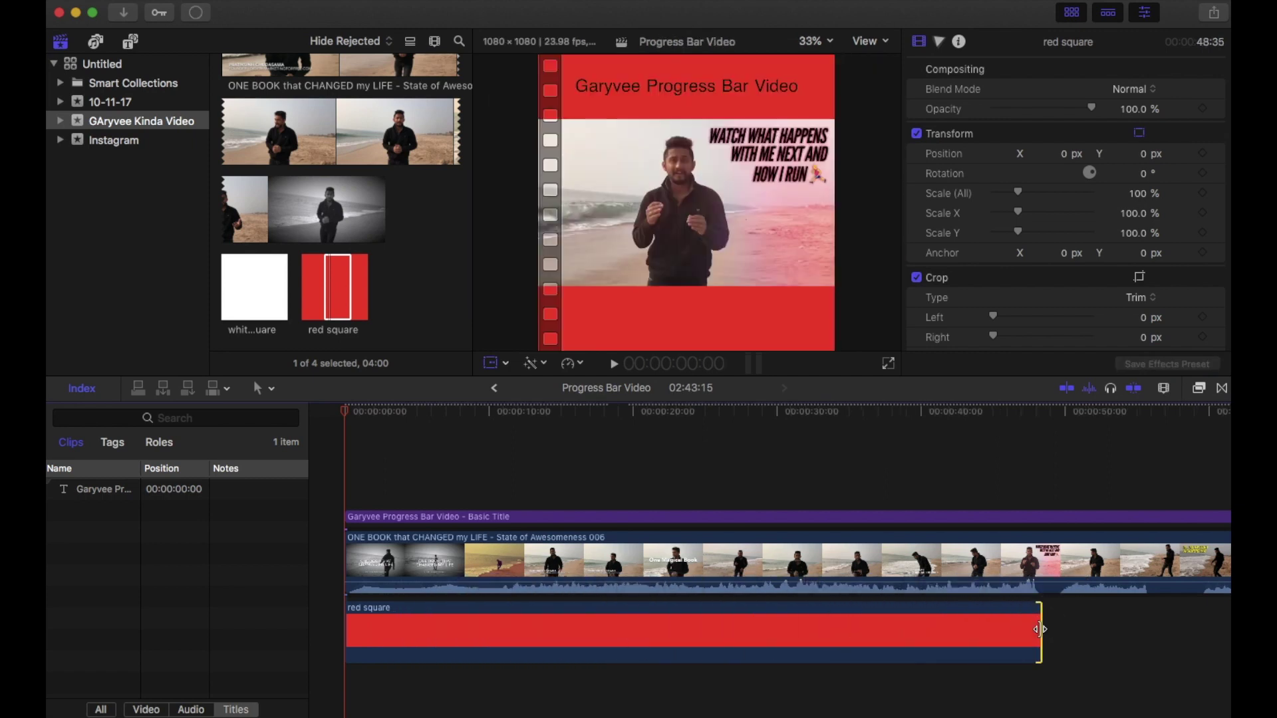
key("super+minus")
key("super+minus")
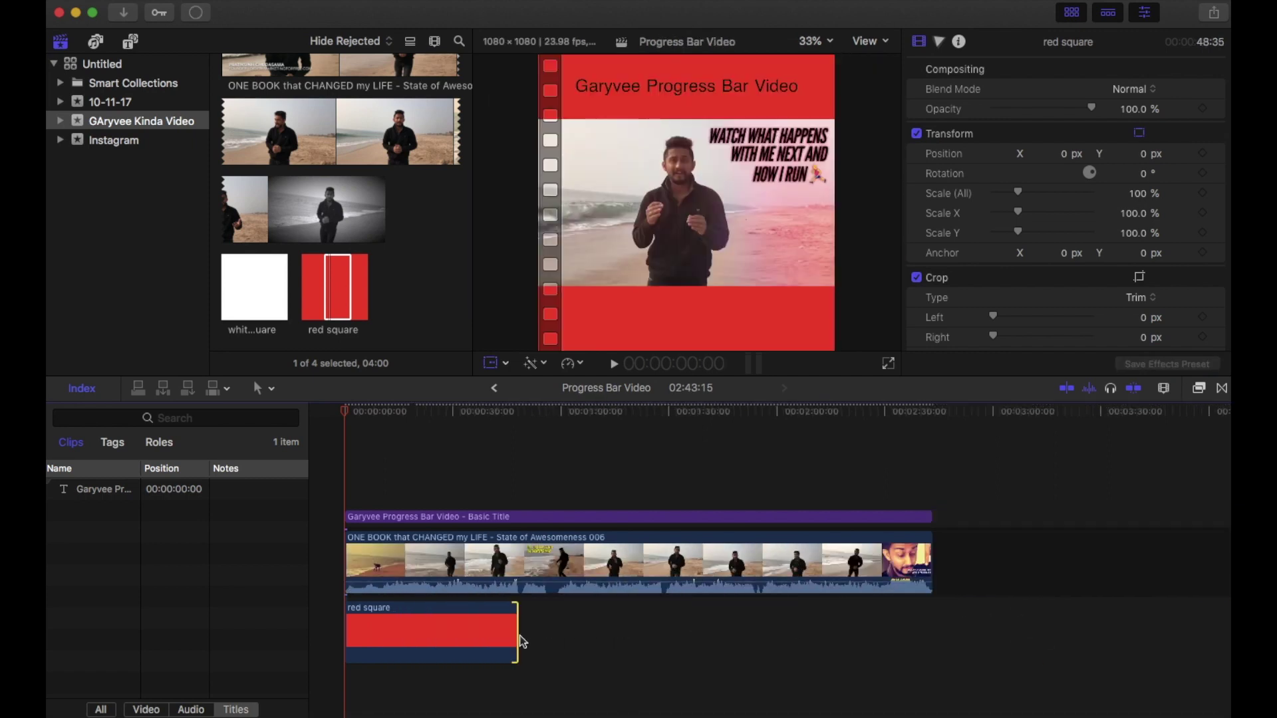
left_click_drag(520, 635, 931, 632)
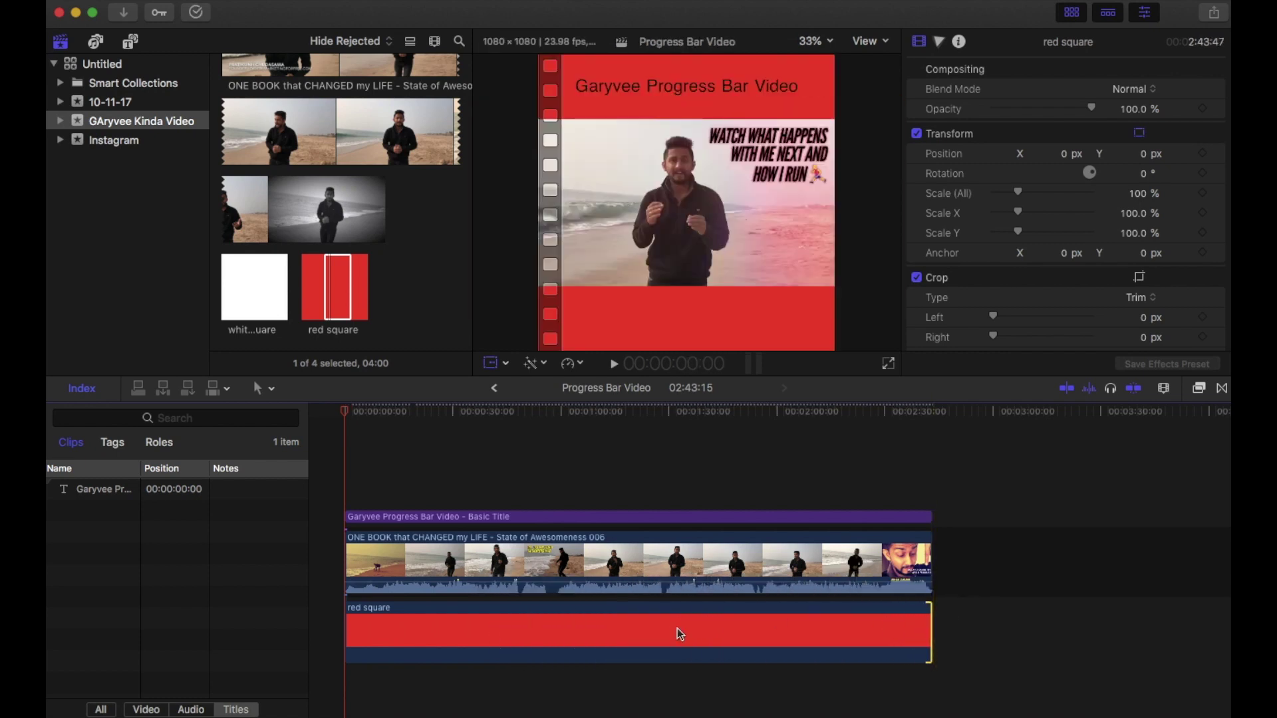
left_click_drag(528, 633, 530, 504)
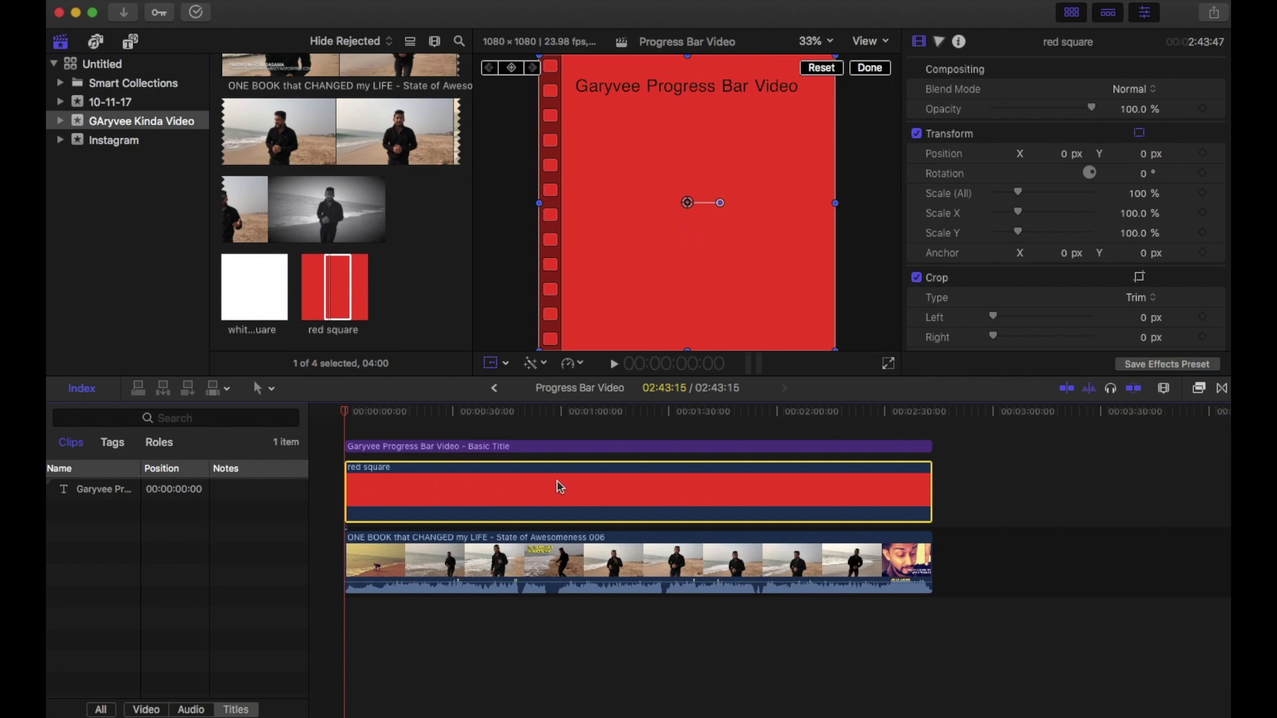
- Squash the red square into a thin band, then narrow it to a small 7.23% block at the bottom-left
left_click_drag(688, 59, 744, 317)
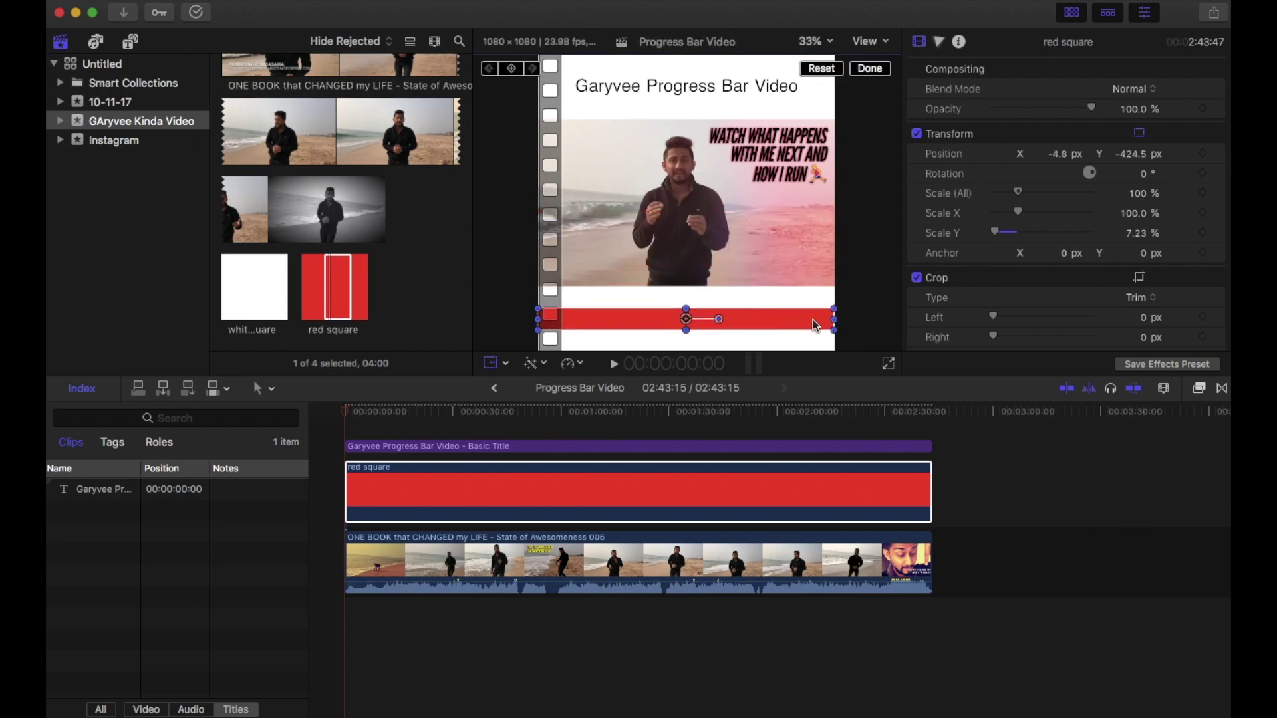
left_click_drag(836, 322, 543, 347)
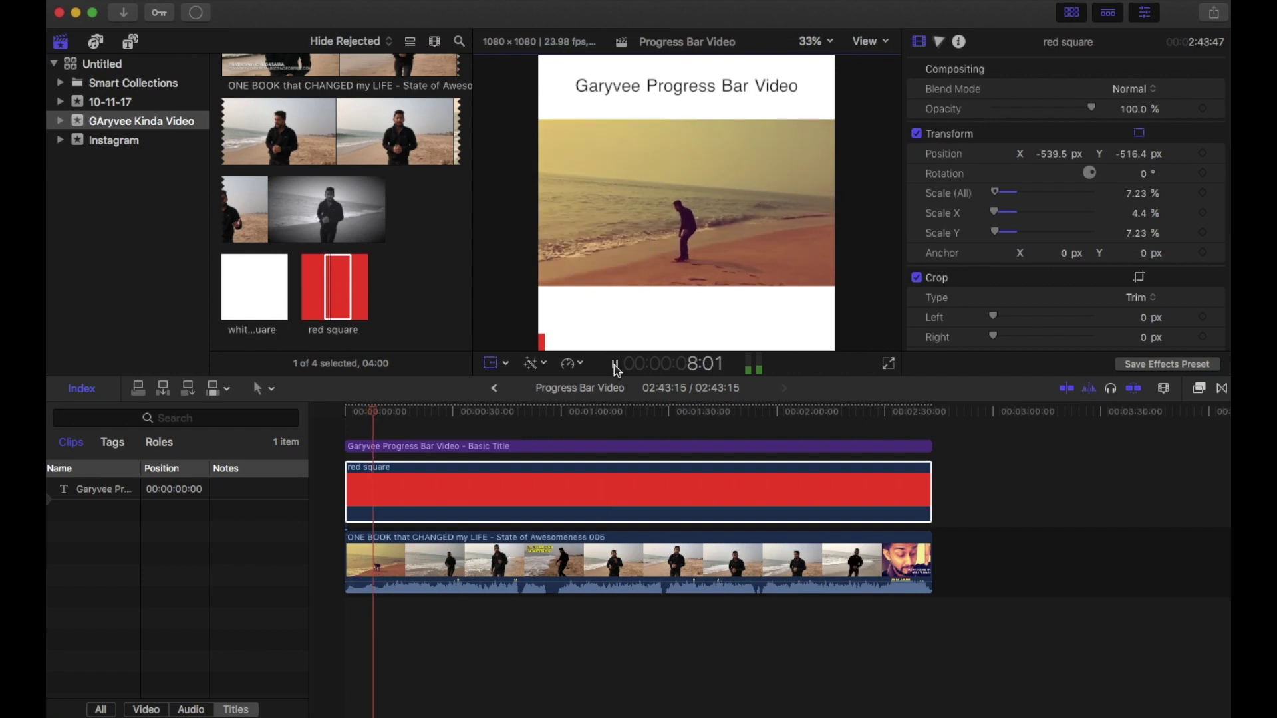
- Pause the full-screen preview of the video
left_click(615, 365)
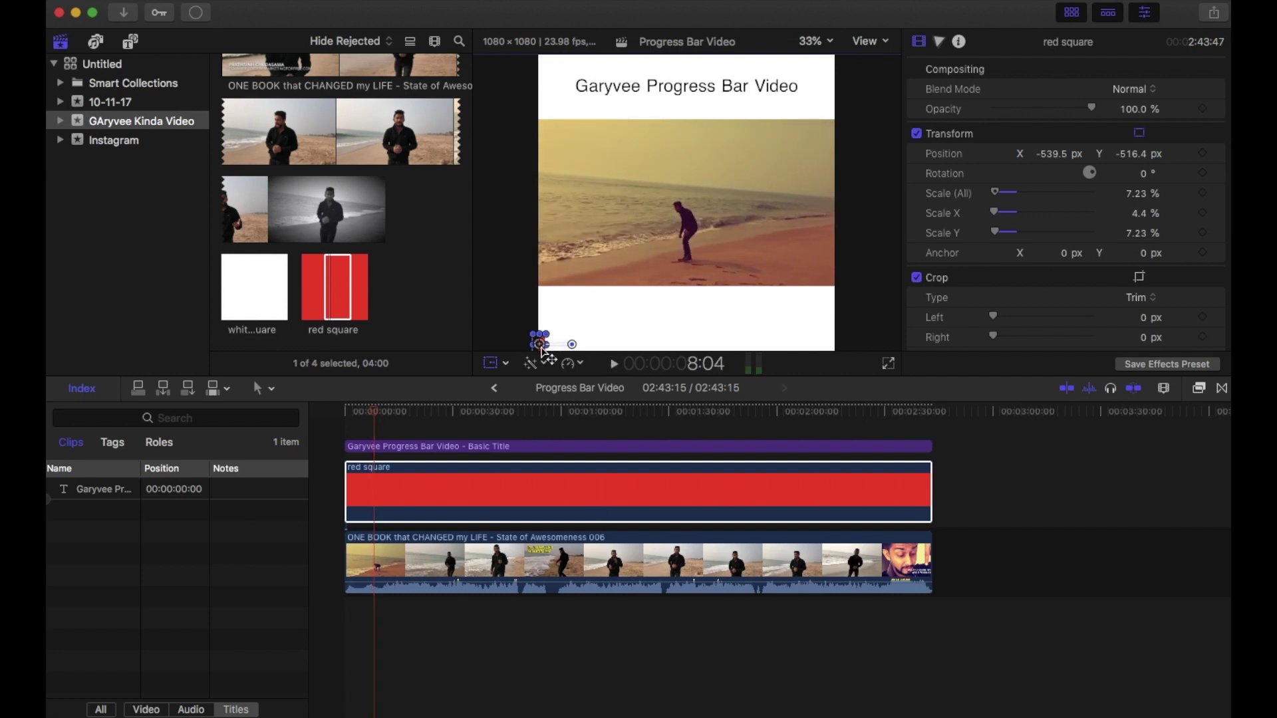
- With the red square clip selected and Transform enabled, add a keyframe at 00:00
left_click(426, 479)
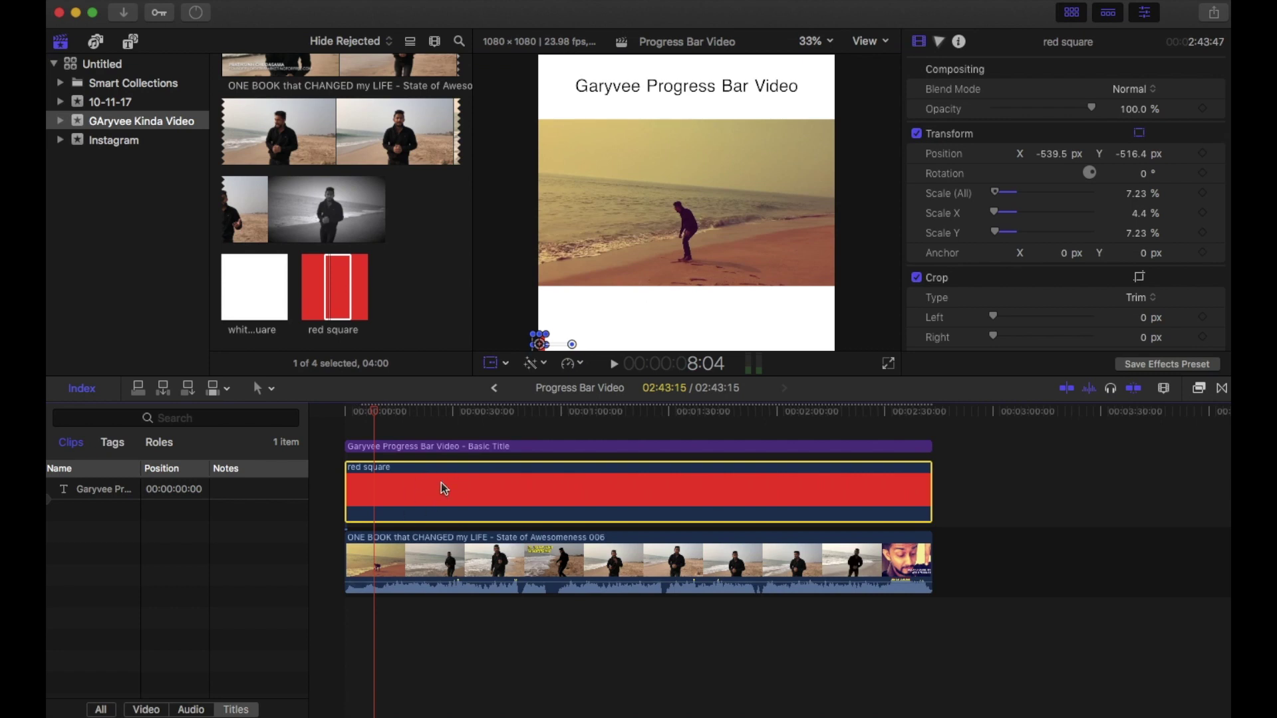
left_click(502, 367)
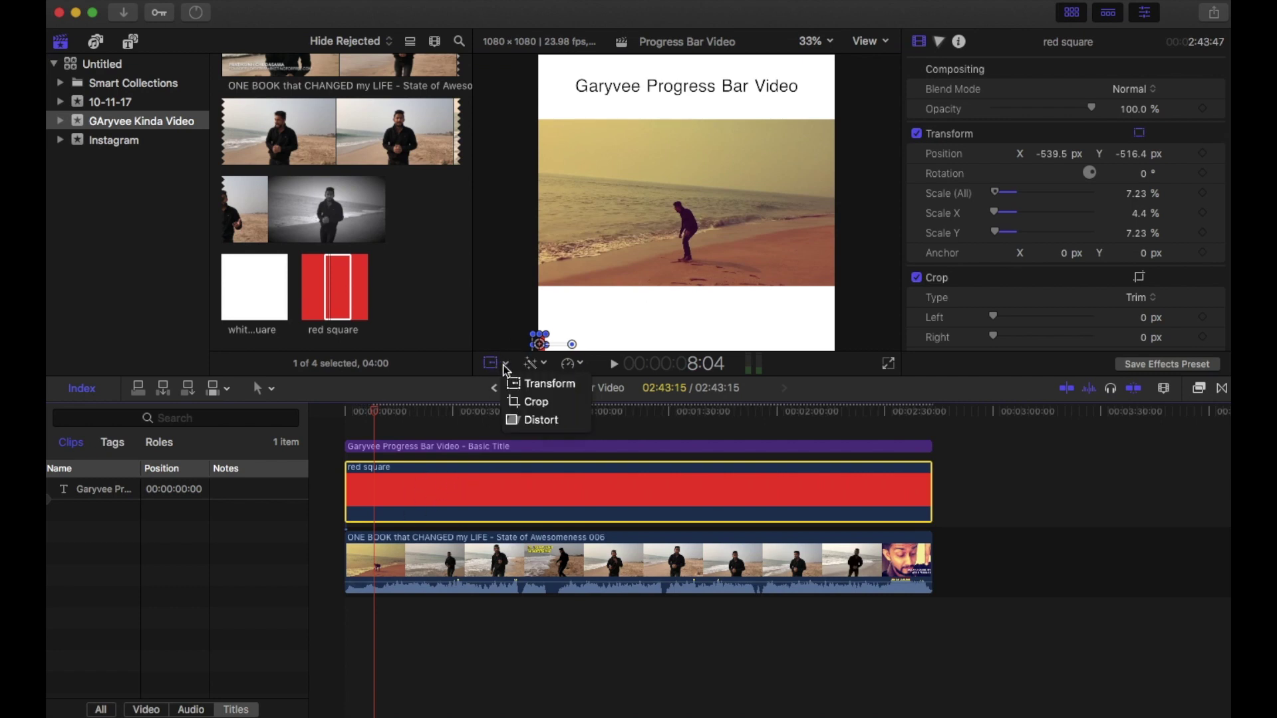
left_click(530, 385)
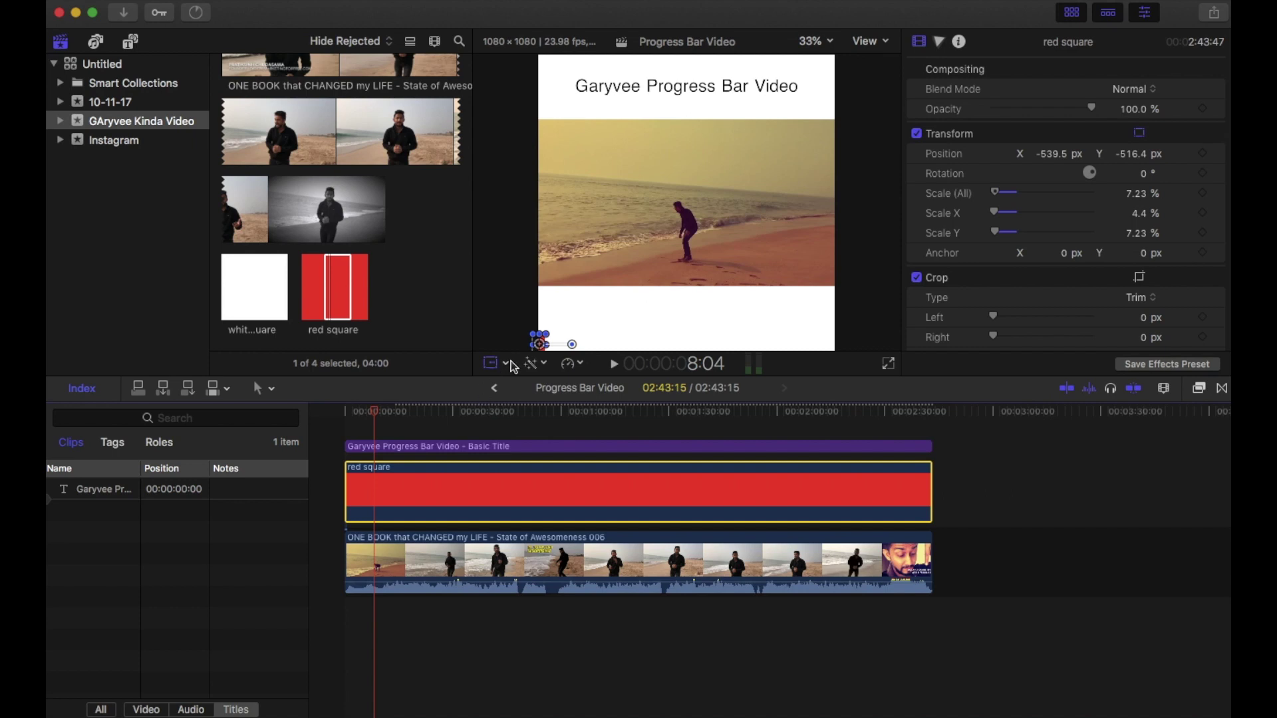
left_click_drag(373, 411, 344, 414)
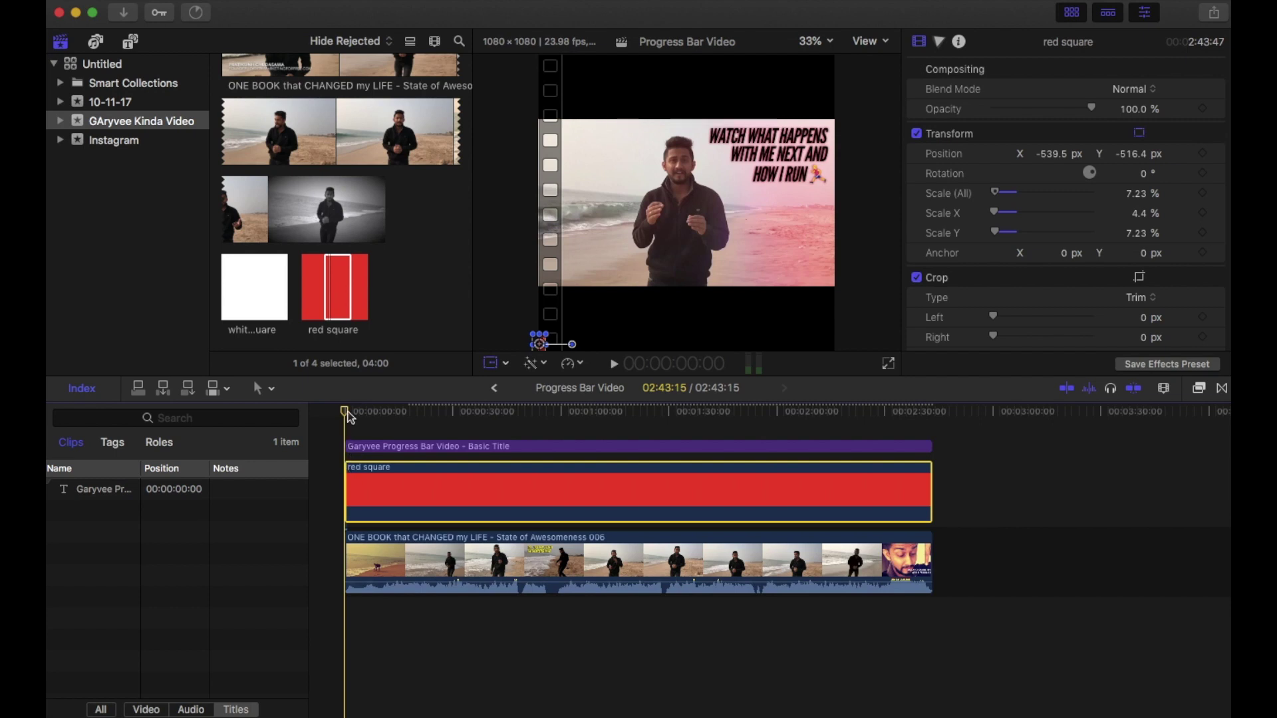
left_click(505, 363)
left_click(529, 384)
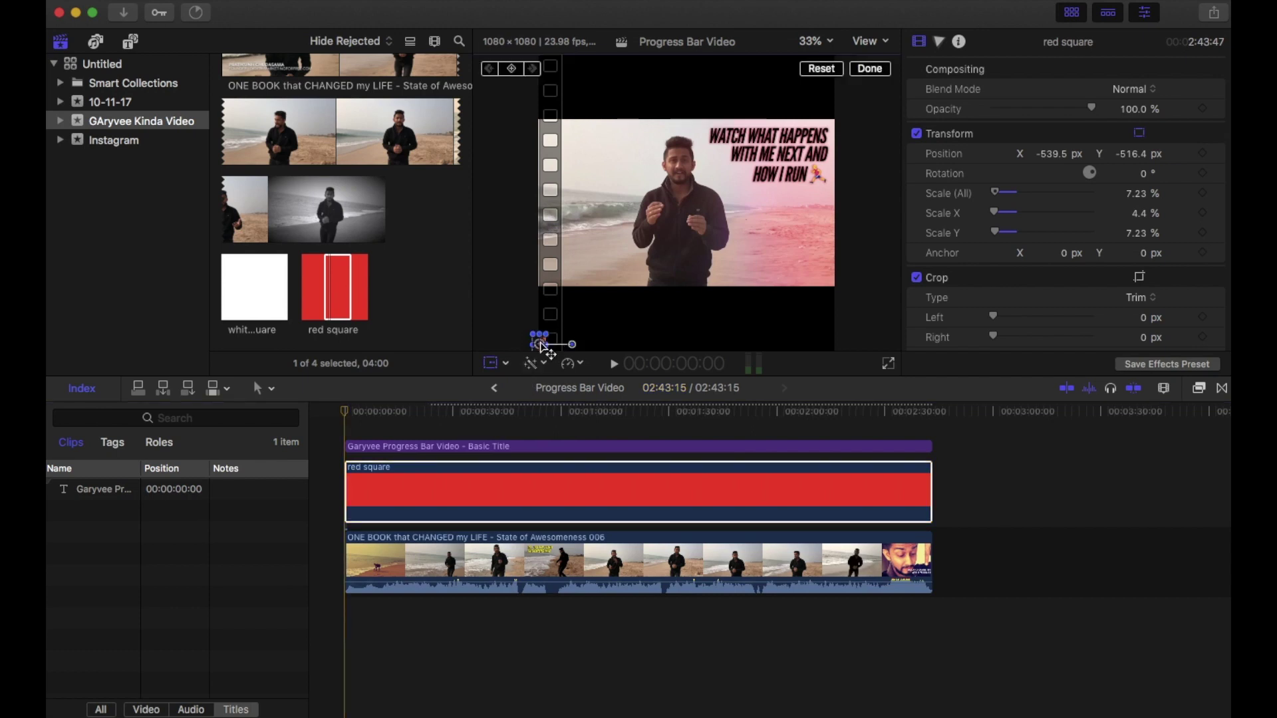
left_click(511, 70)
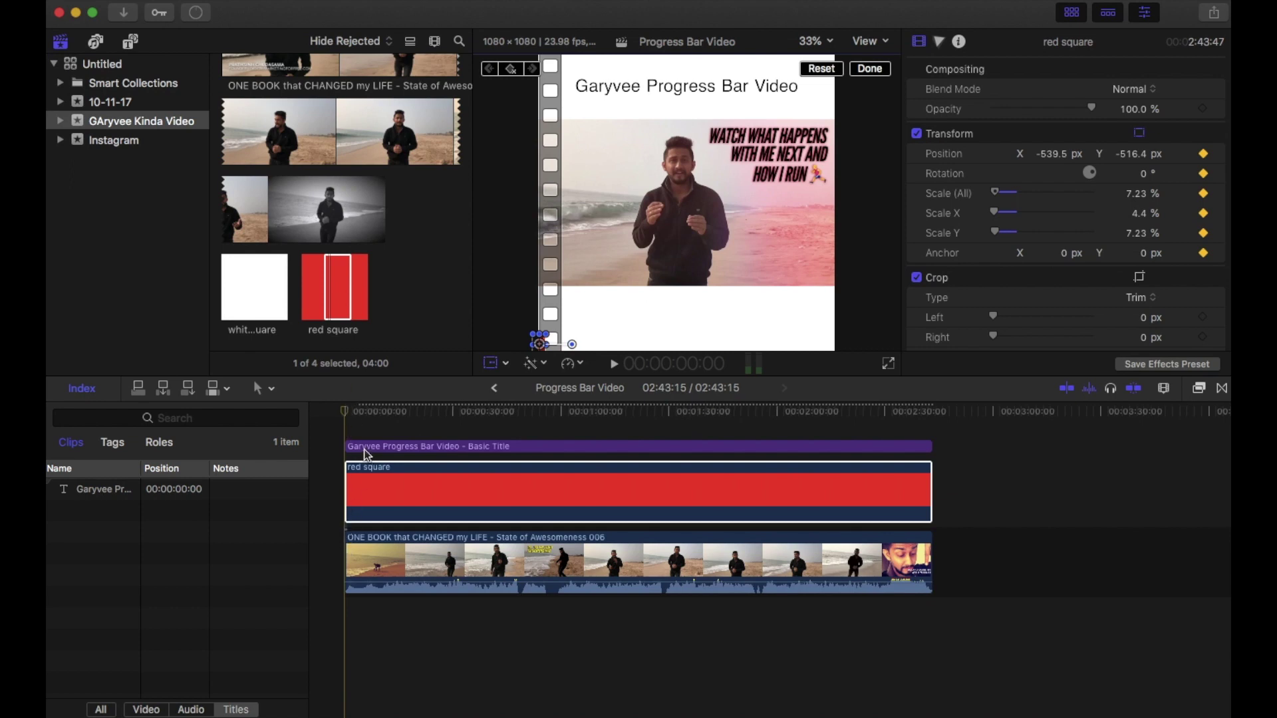
left_click_drag(346, 418, 921, 477)
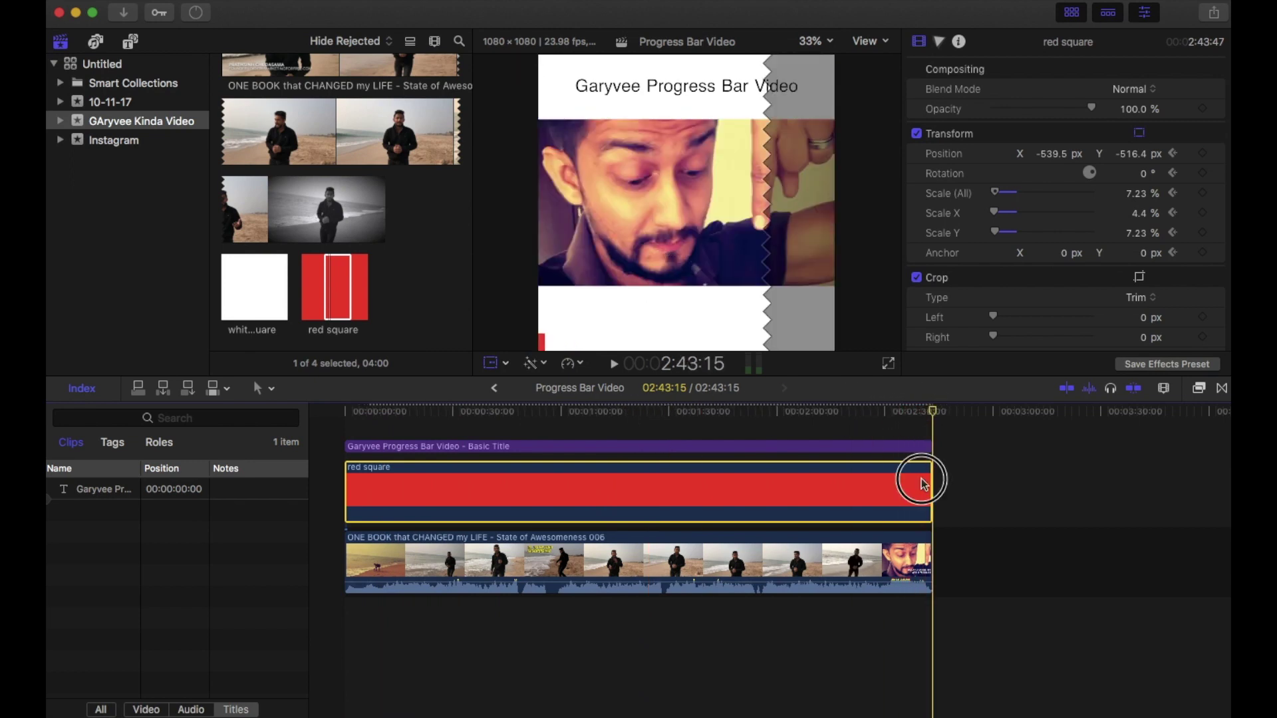
- At the video's end, stretch the red block's Scale X to about 200%, keyframing its final width
left_click(507, 364)
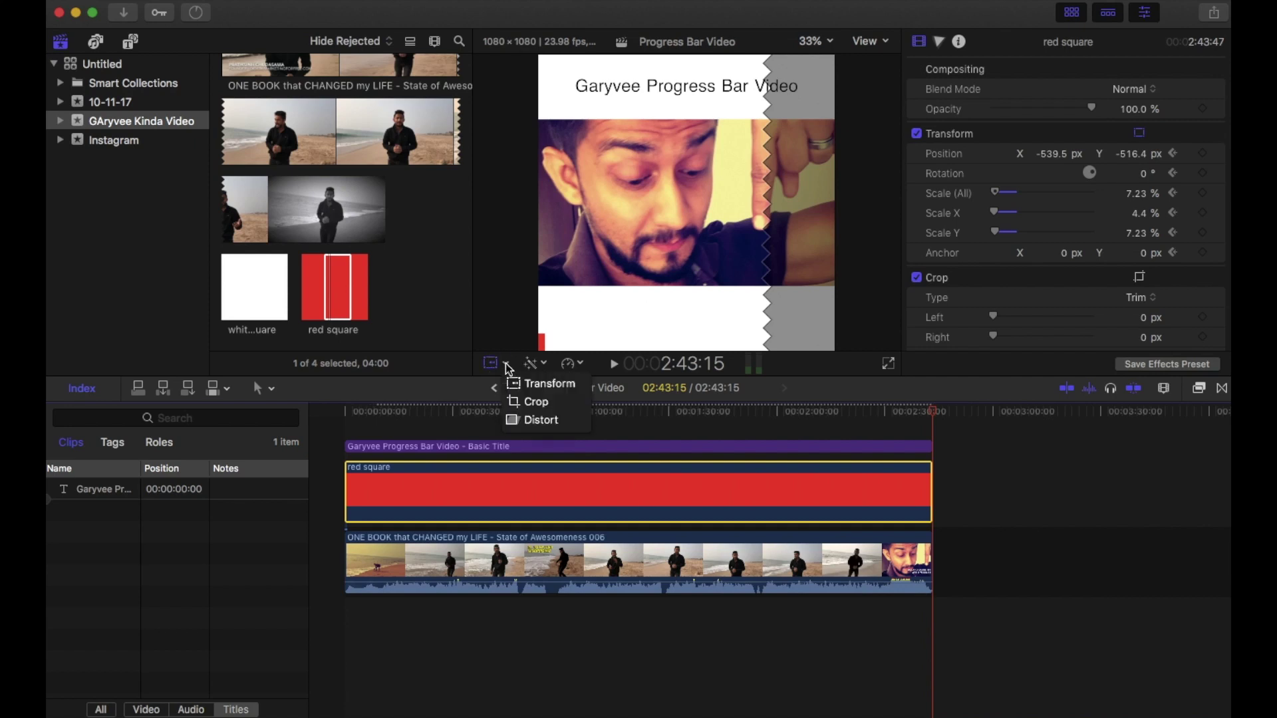
left_click(534, 383)
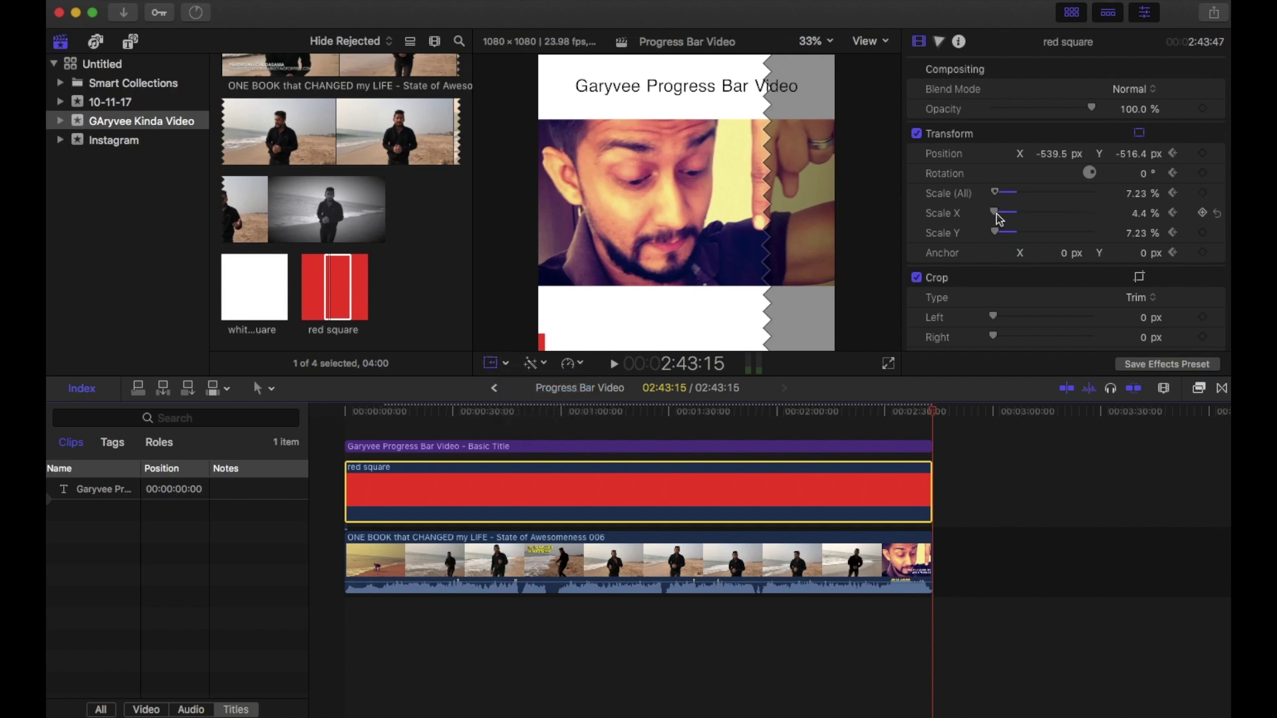
left_click_drag(996, 214, 1044, 212)
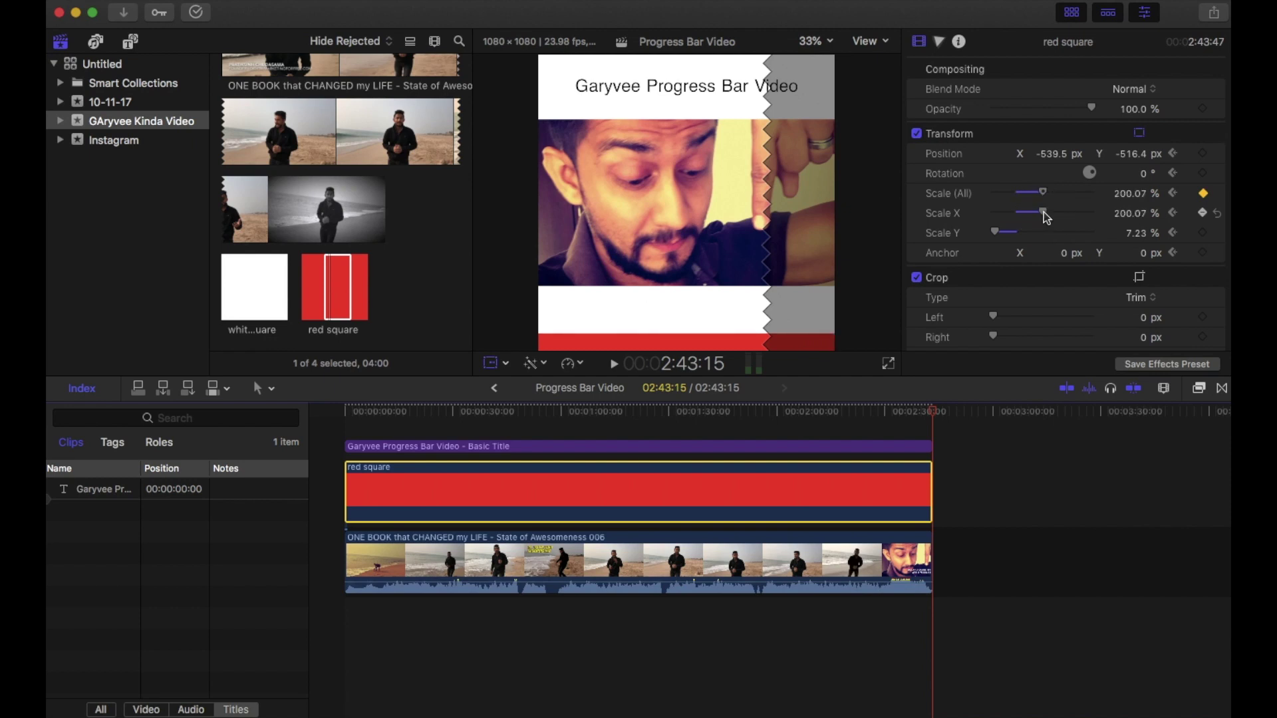